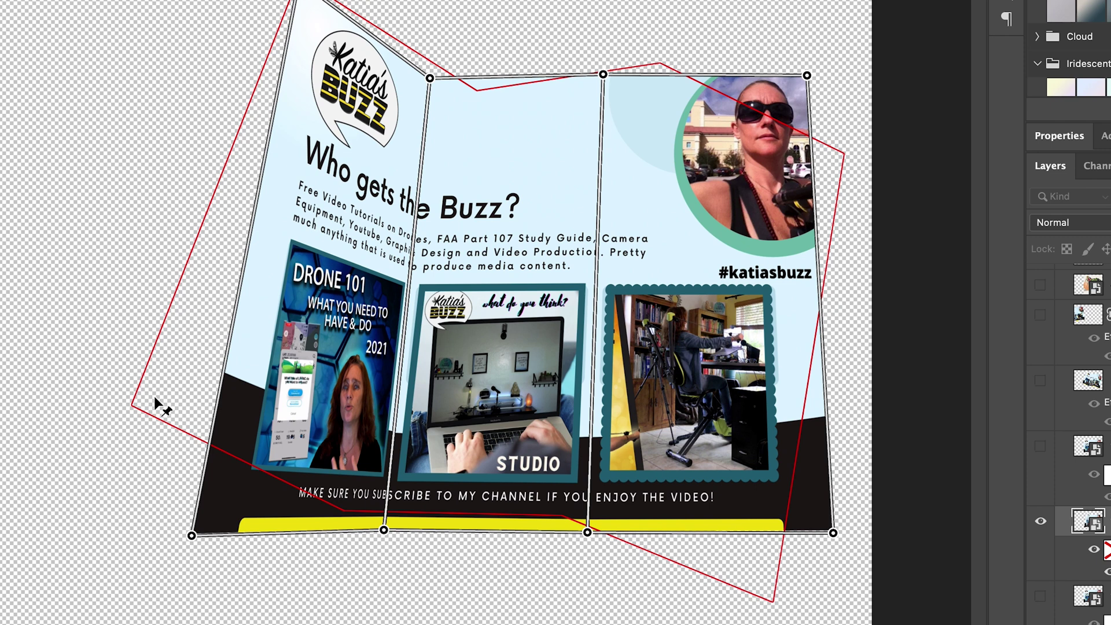
# Drag the flyer's corner and fold pins into a folded perspective
pyautogui.moveTo(194, 534); pyautogui.dragTo(137, 392)
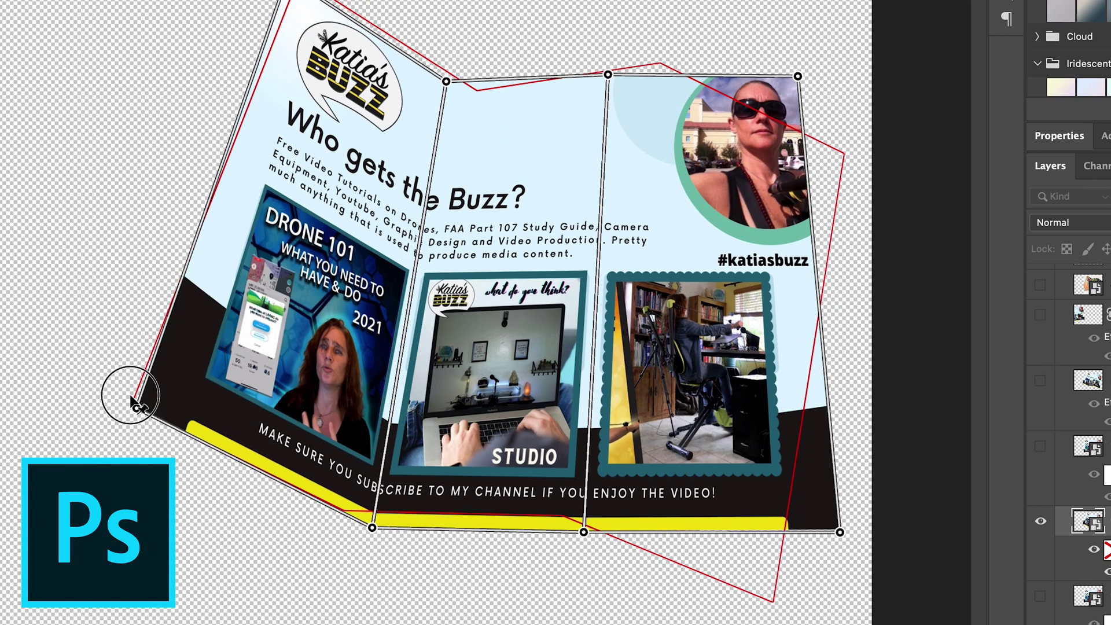
pyautogui.click(447, 81)
pyautogui.moveTo(372, 528); pyautogui.dragTo(346, 511)
pyautogui.moveTo(584, 531); pyautogui.dragTo(554, 511)
pyautogui.moveTo(840, 532); pyautogui.dragTo(778, 600)
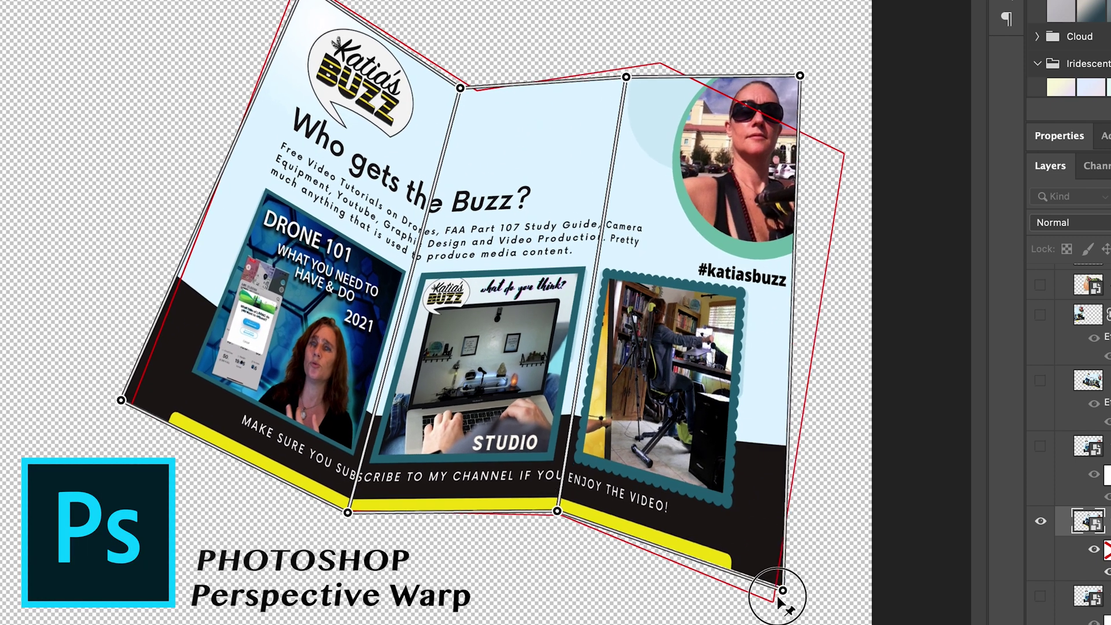
pyautogui.moveTo(797, 76); pyautogui.dragTo(809, 97)
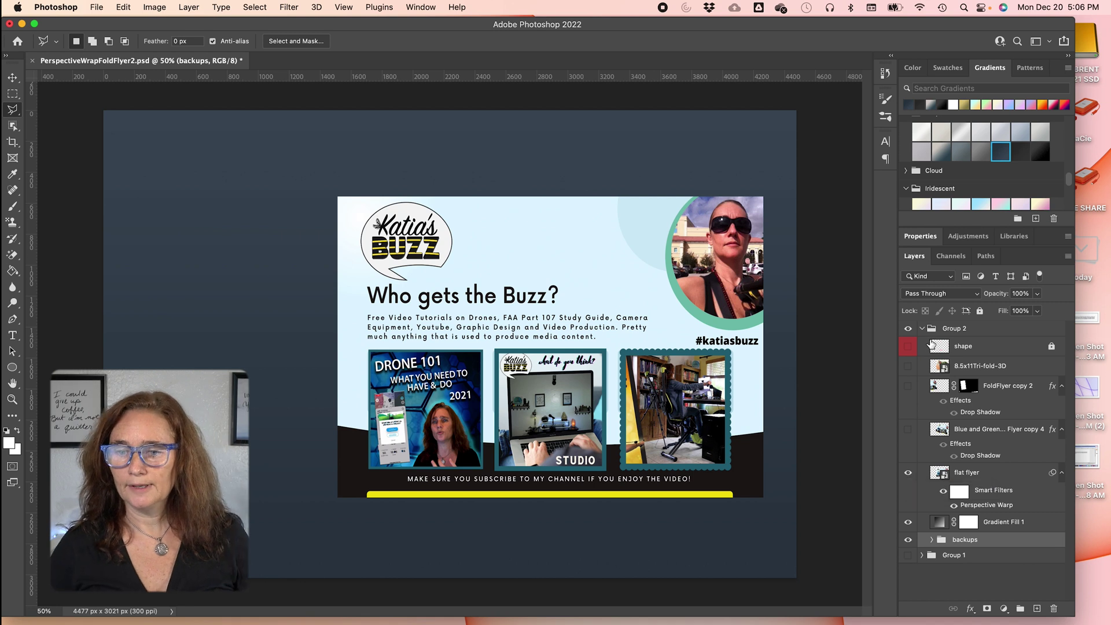
# Show the faded 8.5x11Tri-fold-3D reference and its red shape outline
pyautogui.click(908, 367)
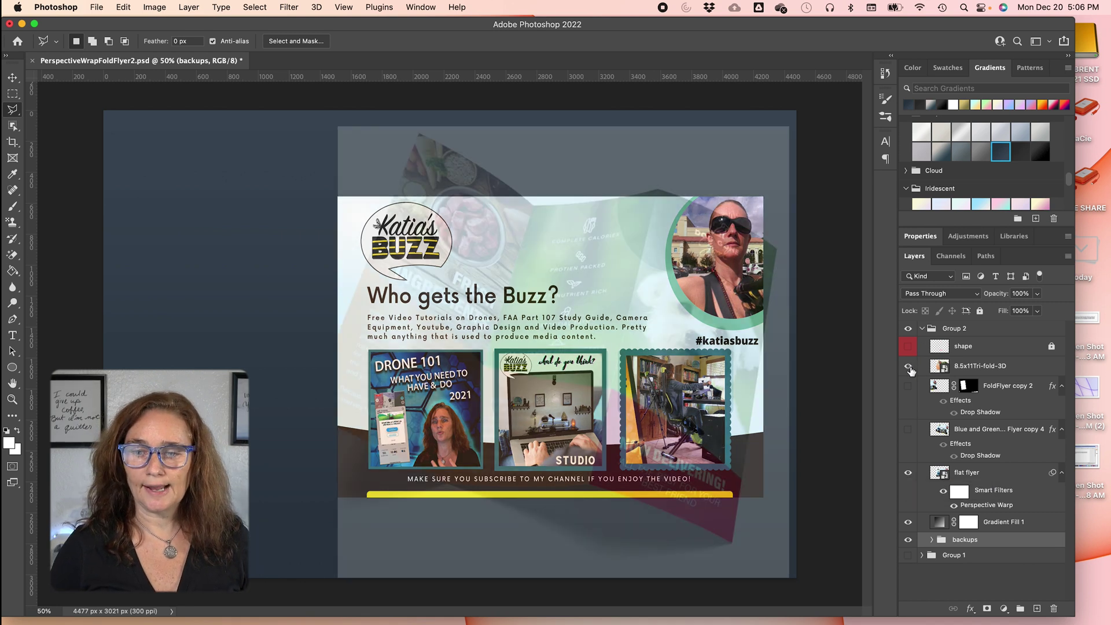
pyautogui.click(908, 346)
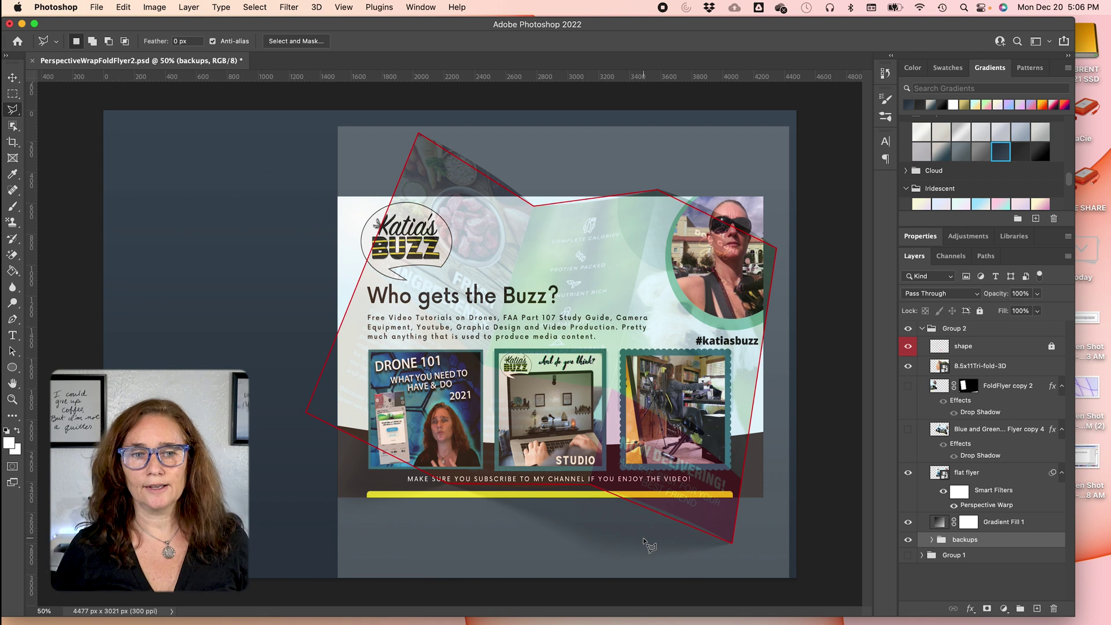
pyautogui.click(154, 7)
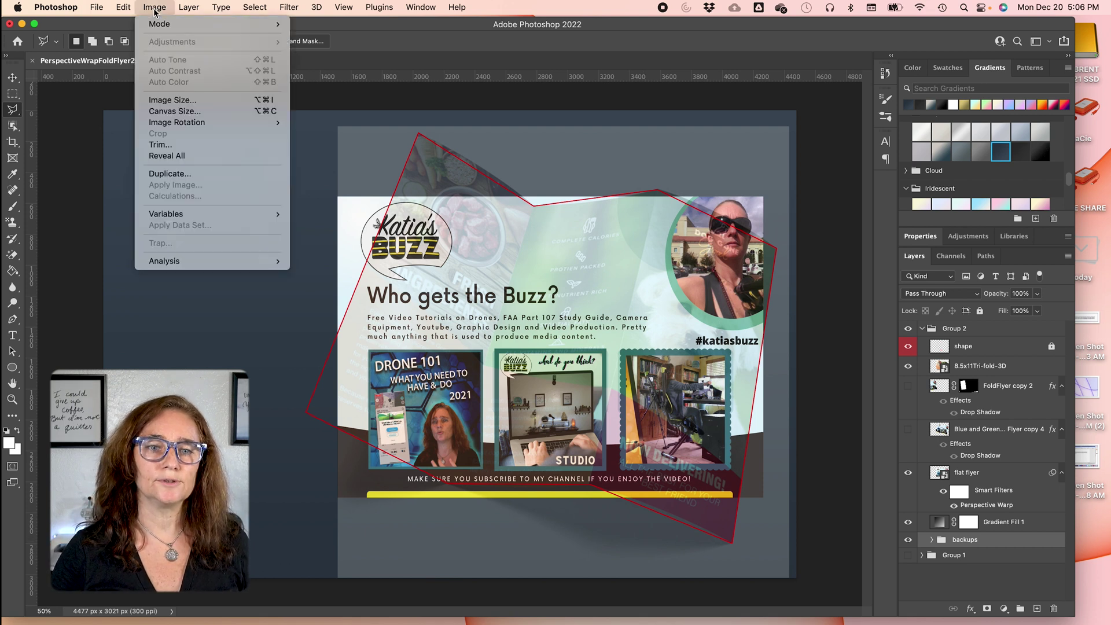
# Hide the shape, 8.5x11Tri-fold-3D, flat flyer and Gradient Fill 1 layers
pyautogui.moveTo(124, 6)
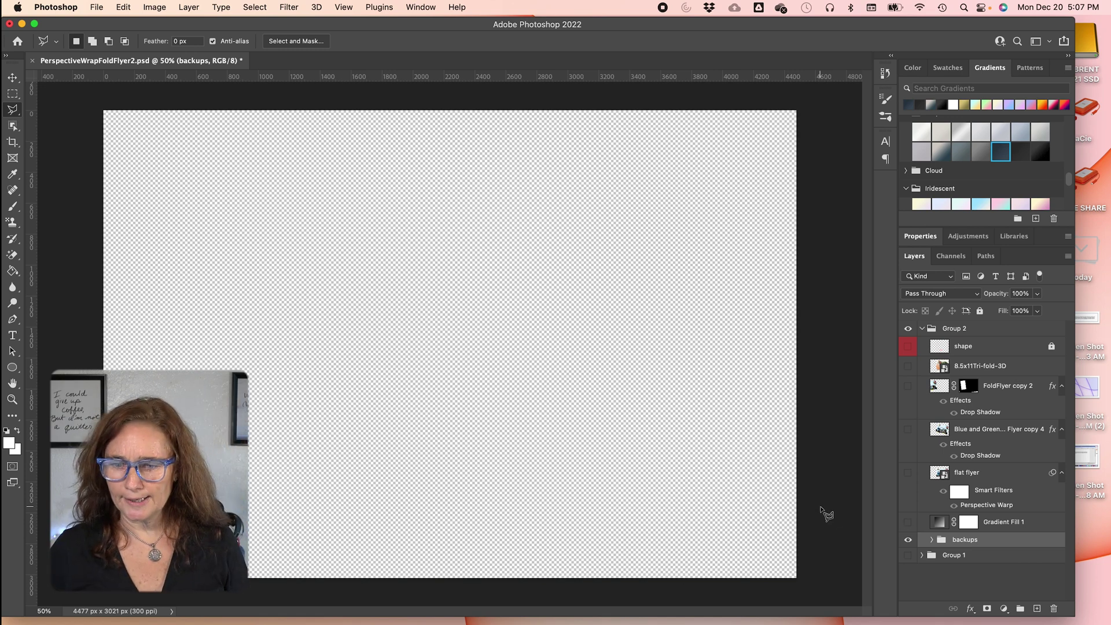
# Show the flat flyer layer, keeping the gradient hidden, and select it
pyautogui.click(908, 522)
pyautogui.click(908, 522)
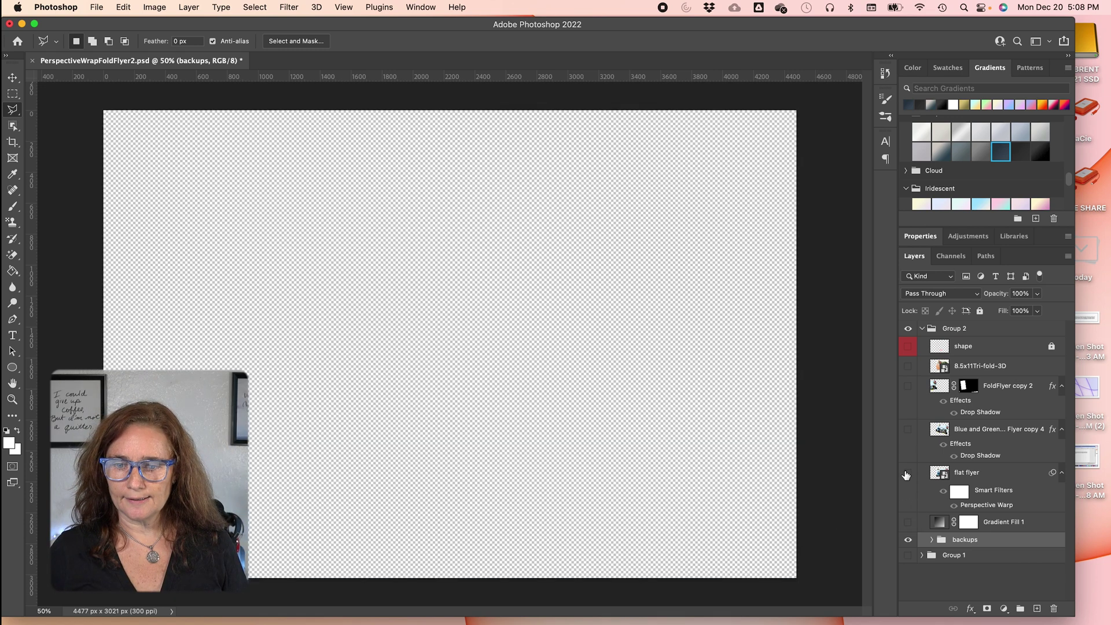
pyautogui.click(907, 472)
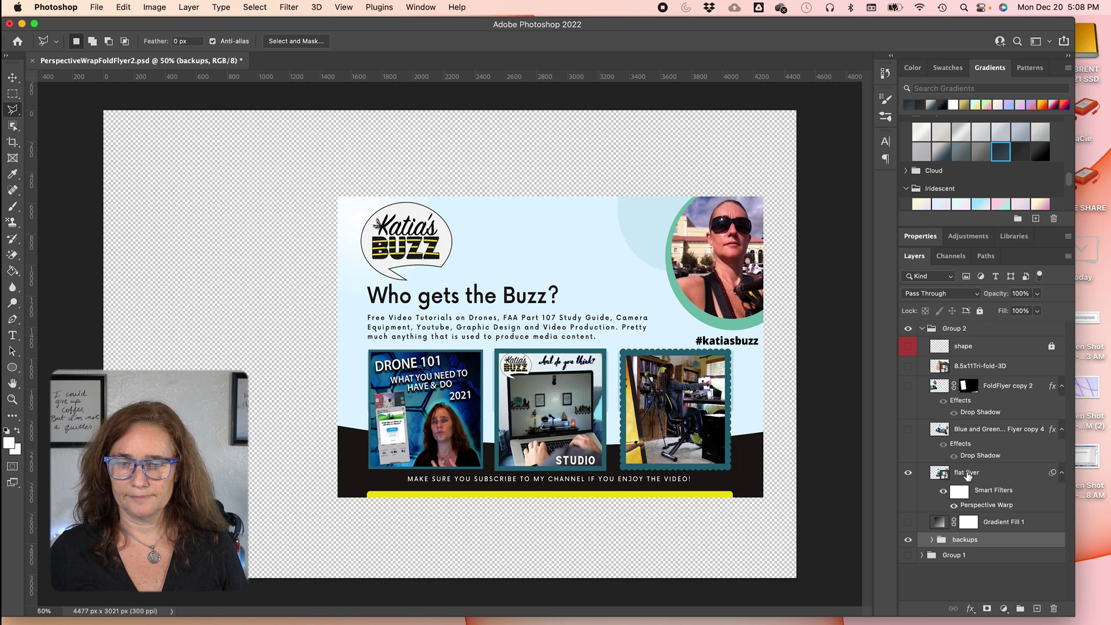
pyautogui.doubleClick(967, 474)
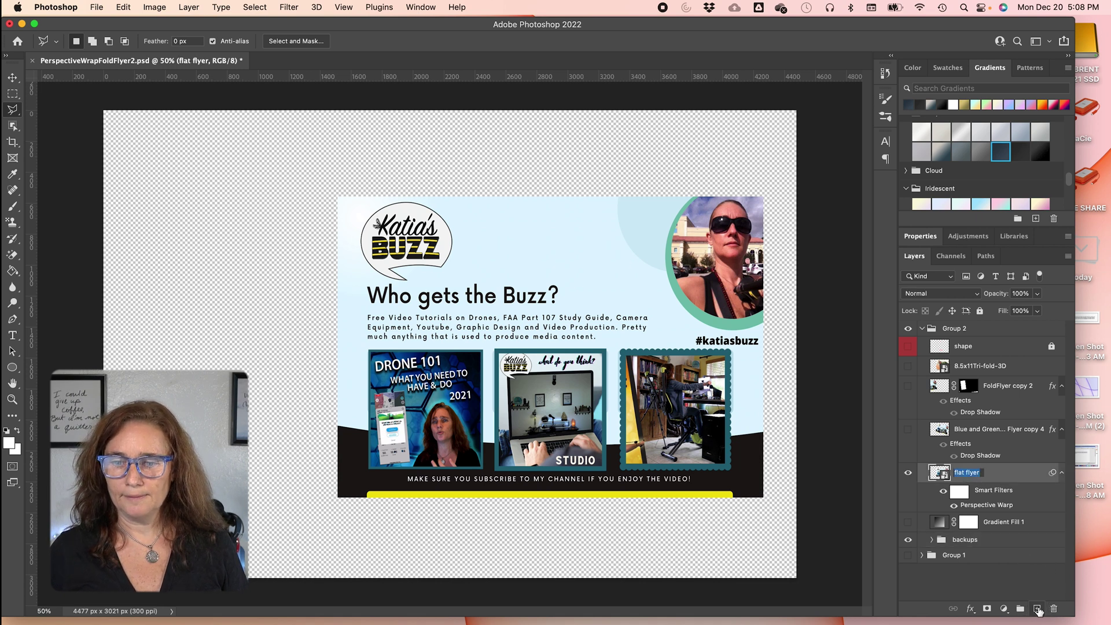
# Duplicate it as flat flyer copy, then open and close its smart object contents
pyautogui.moveTo(1038, 611); pyautogui.dragTo(1039, 610)
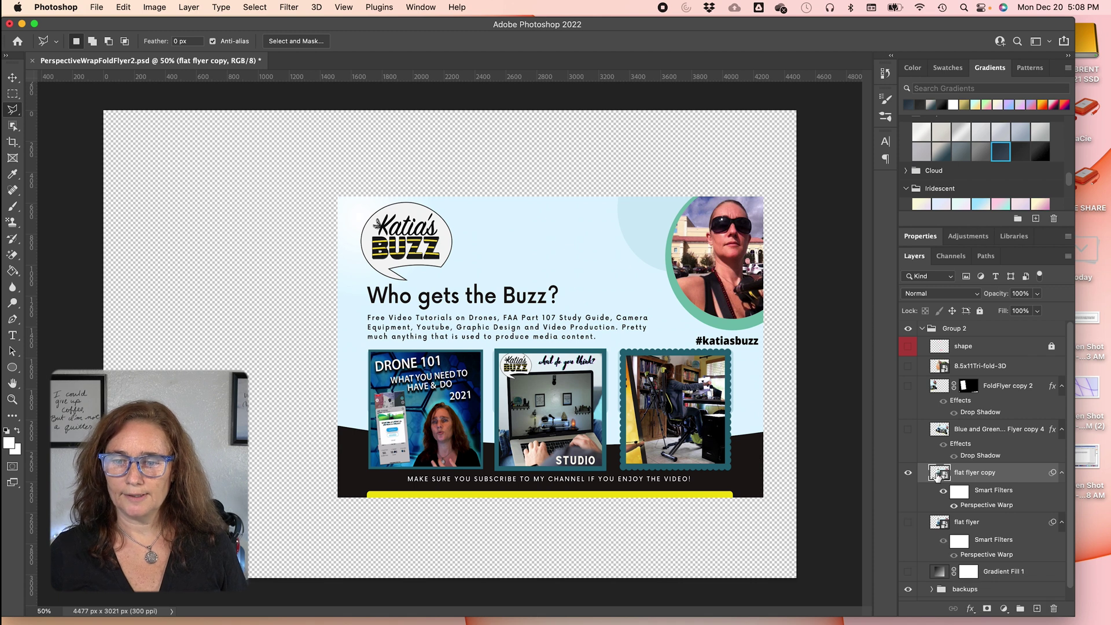
pyautogui.doubleClick(938, 474)
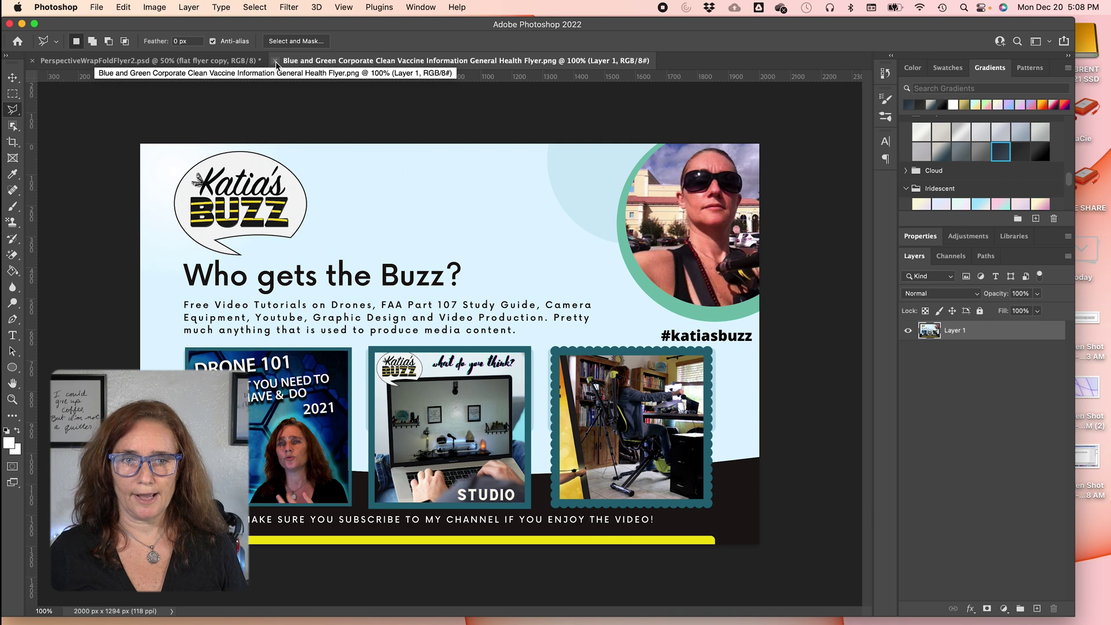
pyautogui.click(276, 61)
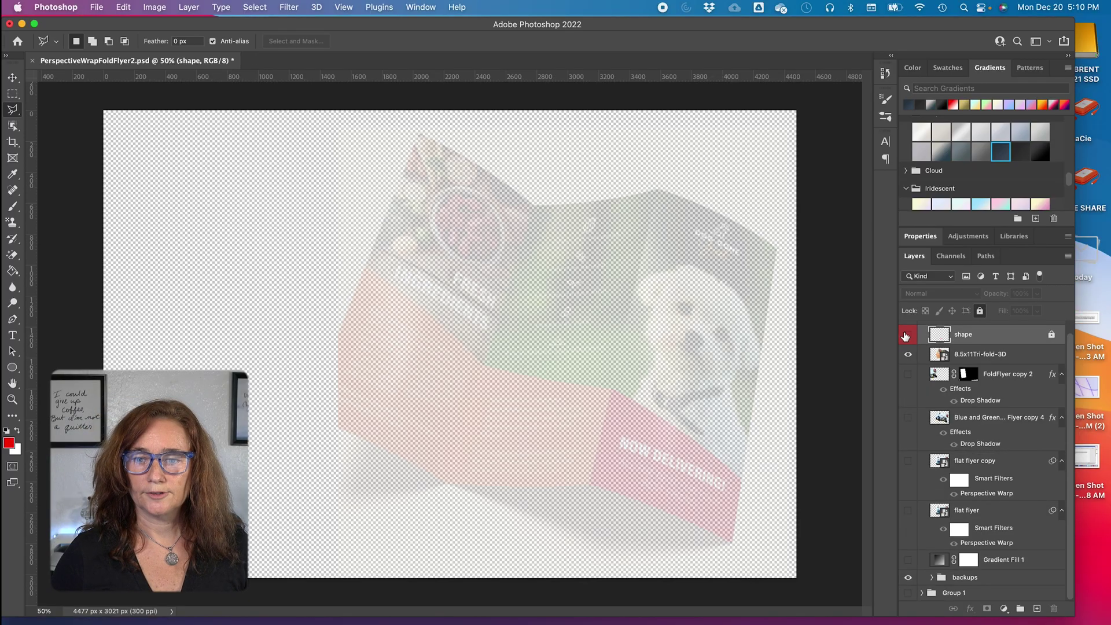
# Make the 8.5x11Tri-fold-3D reference the active layer, leaving the red outline hidden
pyautogui.click(907, 335)
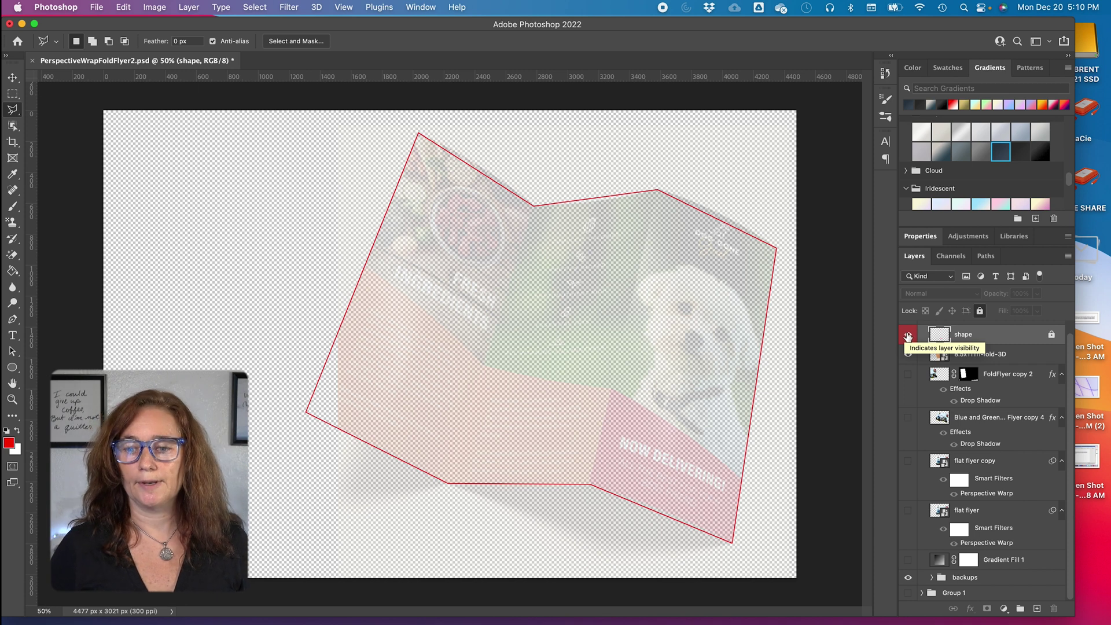
pyautogui.click(908, 336)
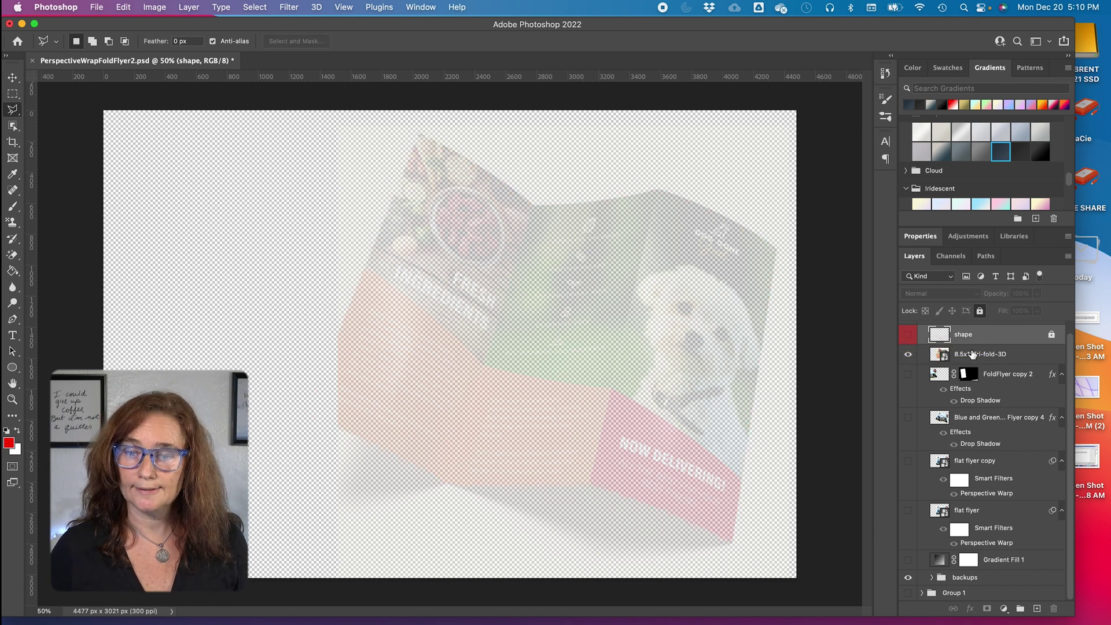
pyautogui.click(972, 355)
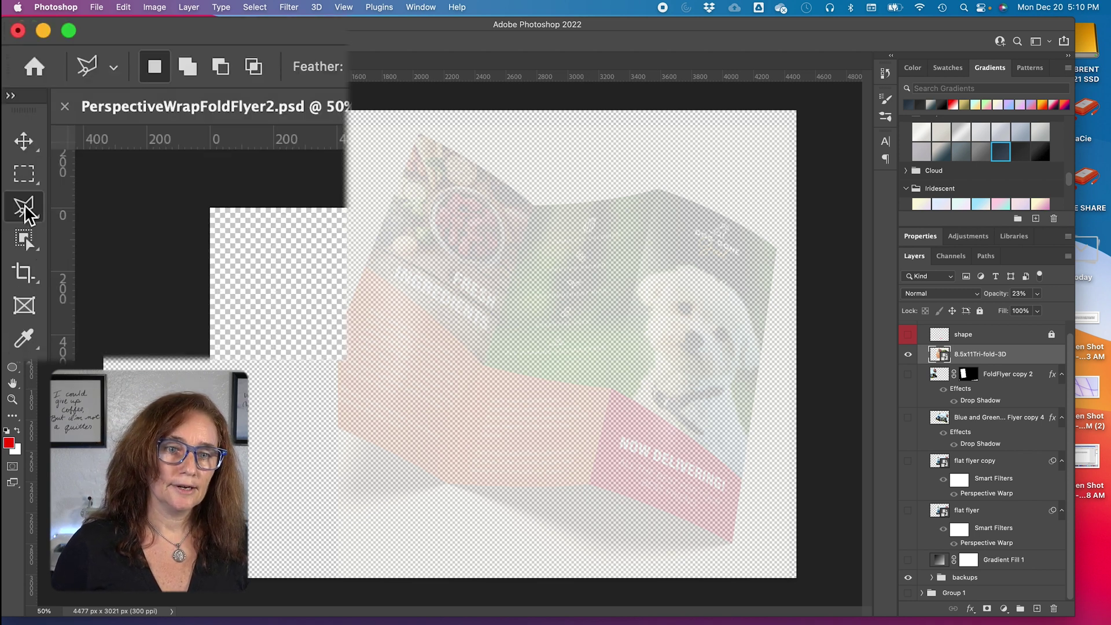
# Trace the tri-fold's corners and fold points with the Polygonal Lasso into a closed selection
pyautogui.click(25, 209)
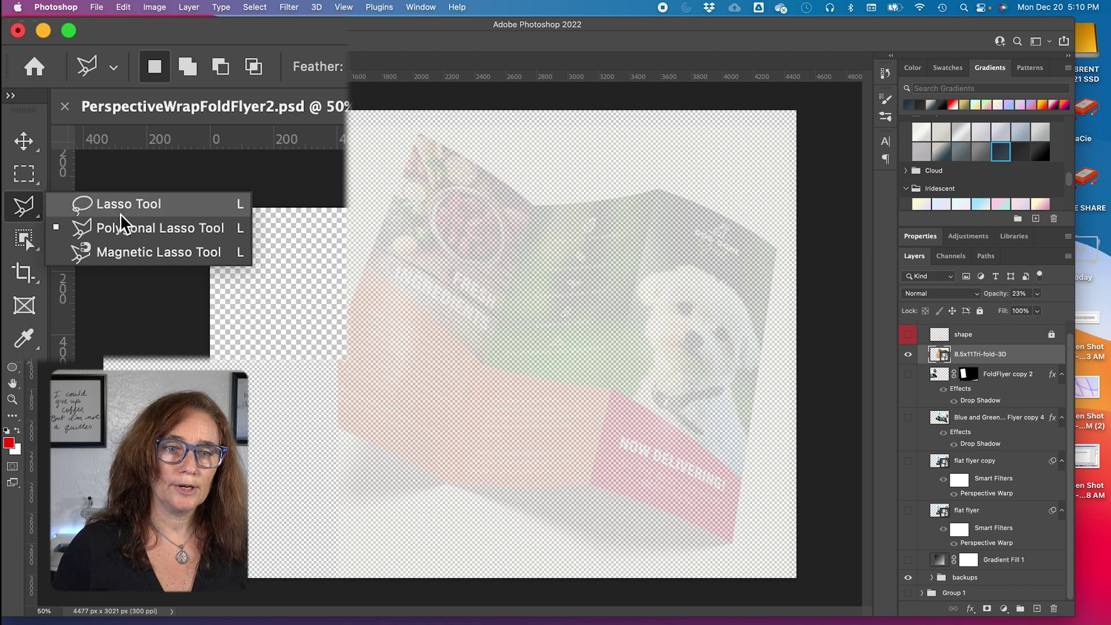
pyautogui.click(134, 235)
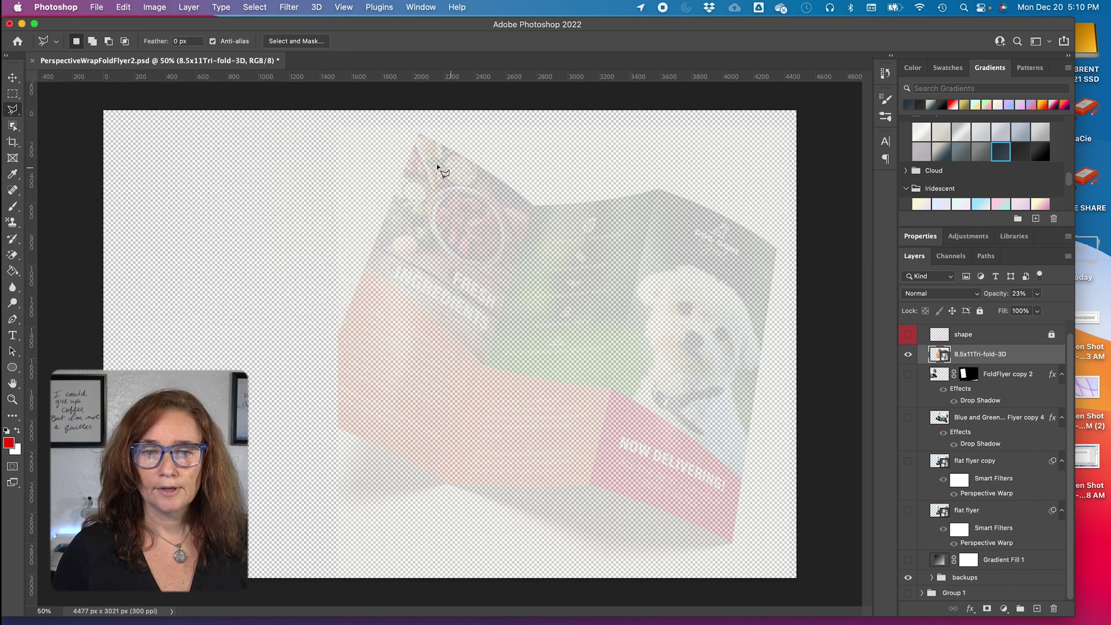
pyautogui.click(418, 133)
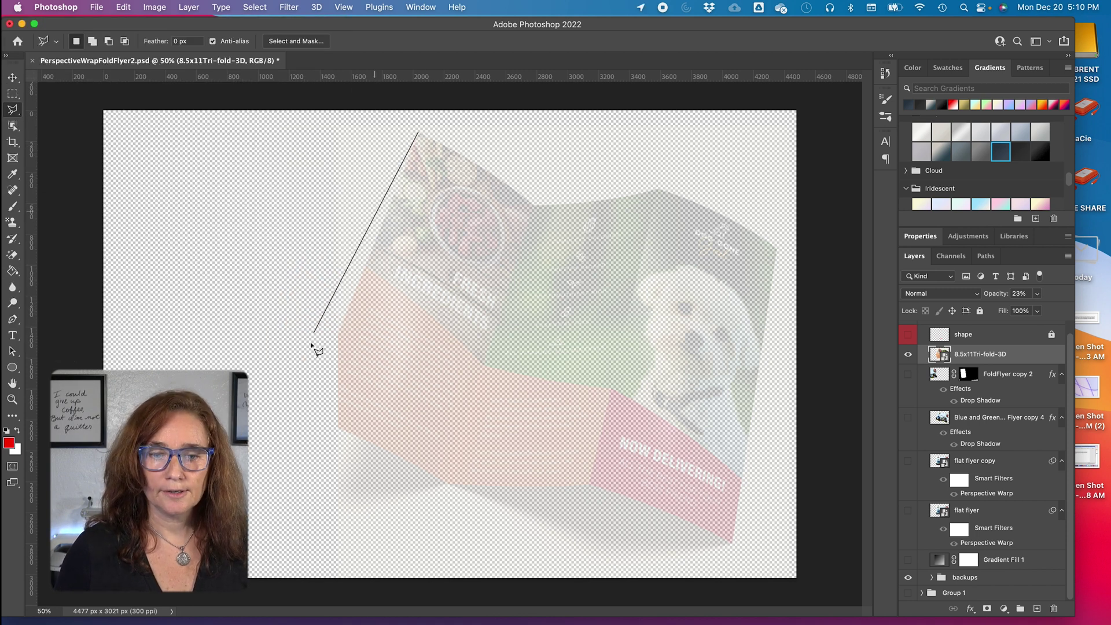
pyautogui.click(309, 415)
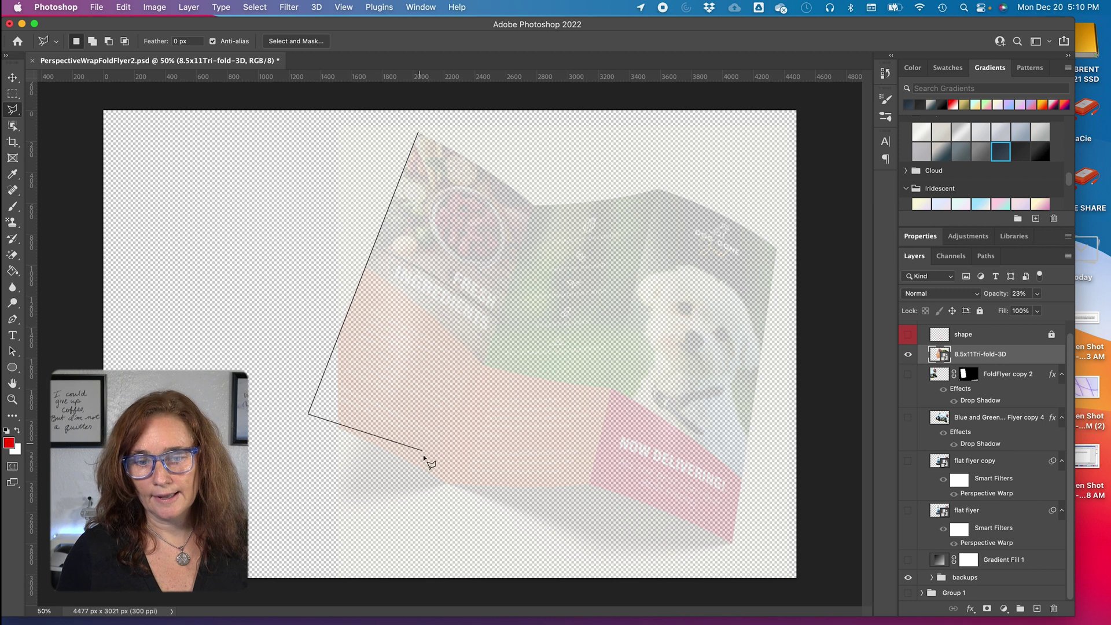
pyautogui.click(449, 483)
pyautogui.click(591, 486)
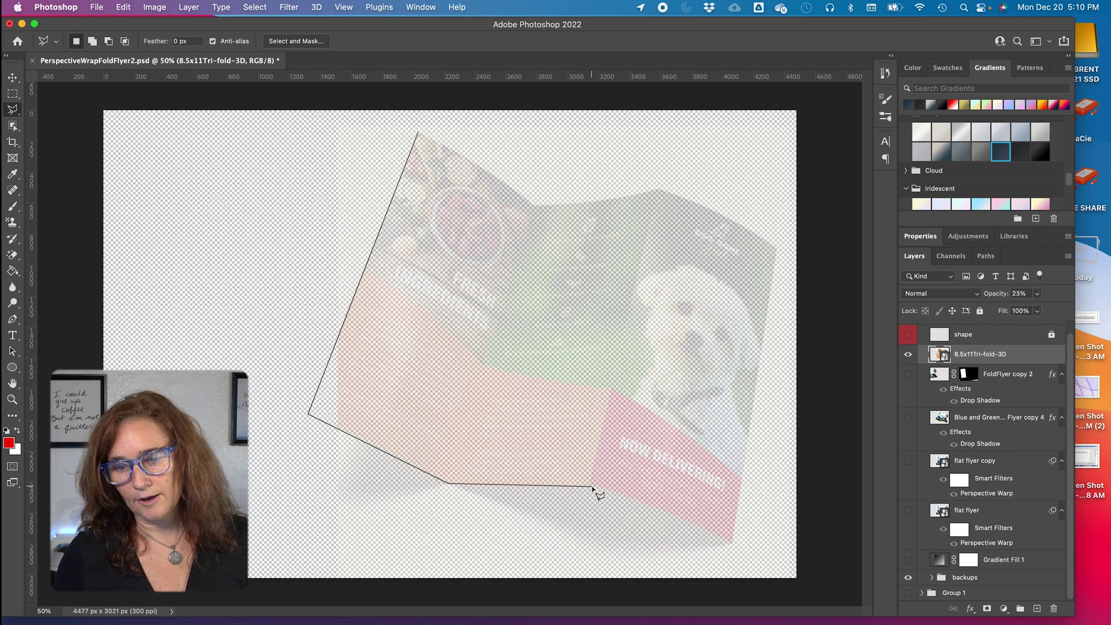
pyautogui.click(732, 543)
pyautogui.click(777, 248)
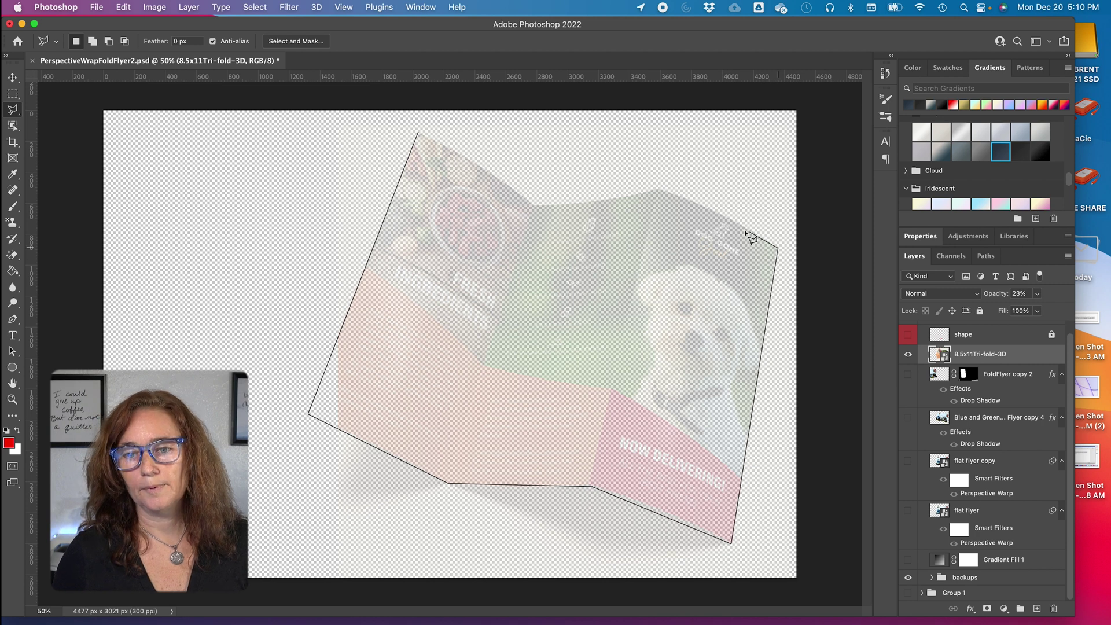
pyautogui.click(656, 188)
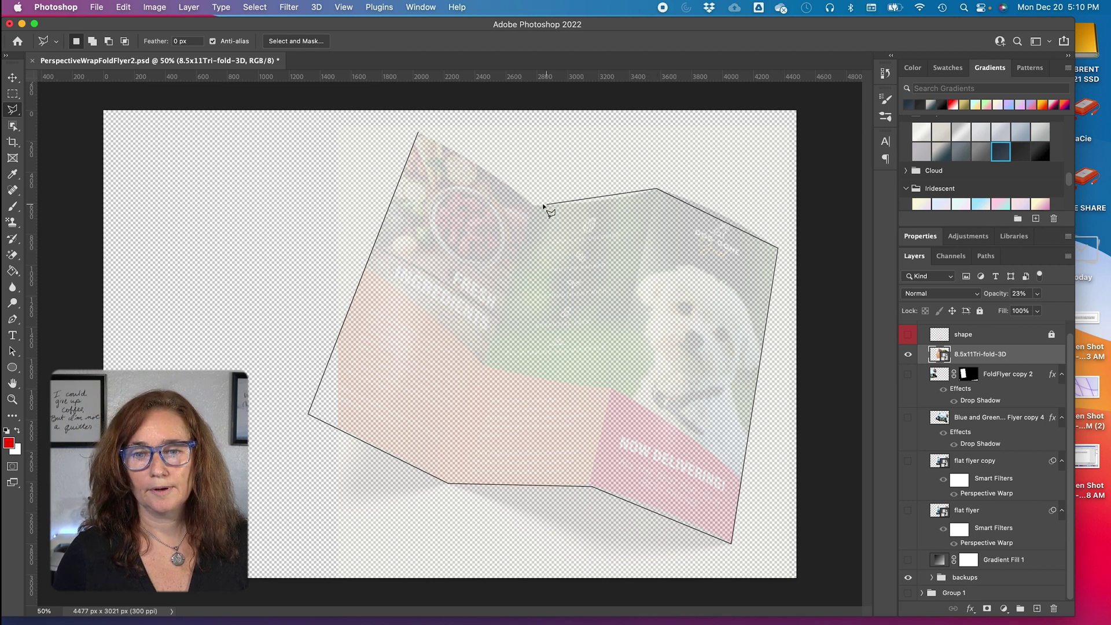
pyautogui.click(536, 206)
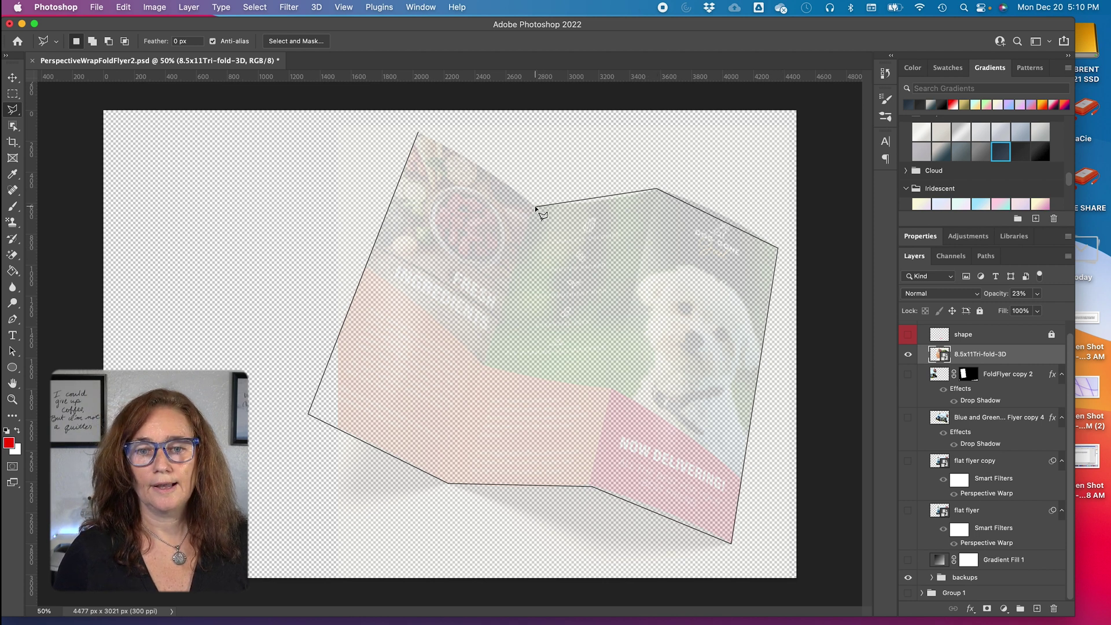
pyautogui.click(420, 135)
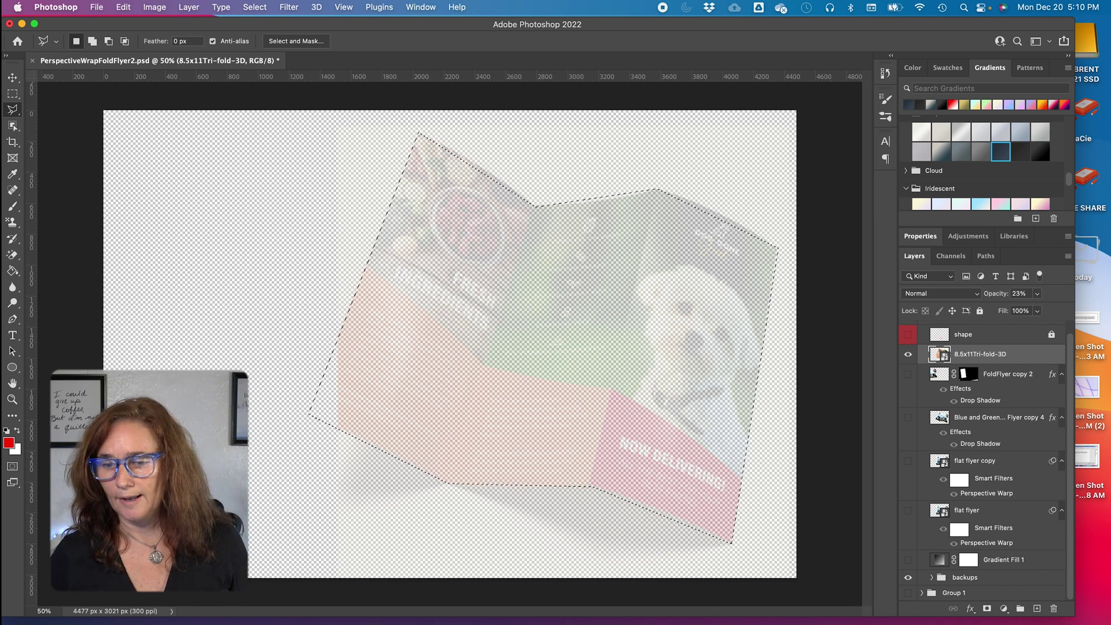
# On a new Layer 3, stroke the selection 5 px outside in red, then deselect
pyautogui.click(1036, 609)
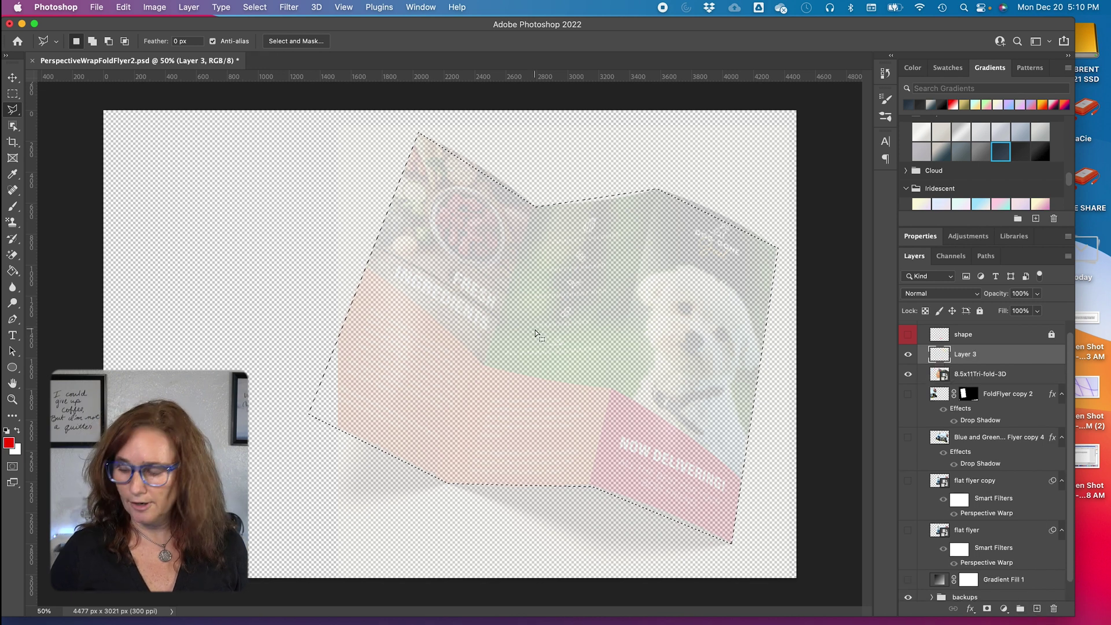
pyautogui.rightClick(519, 346)
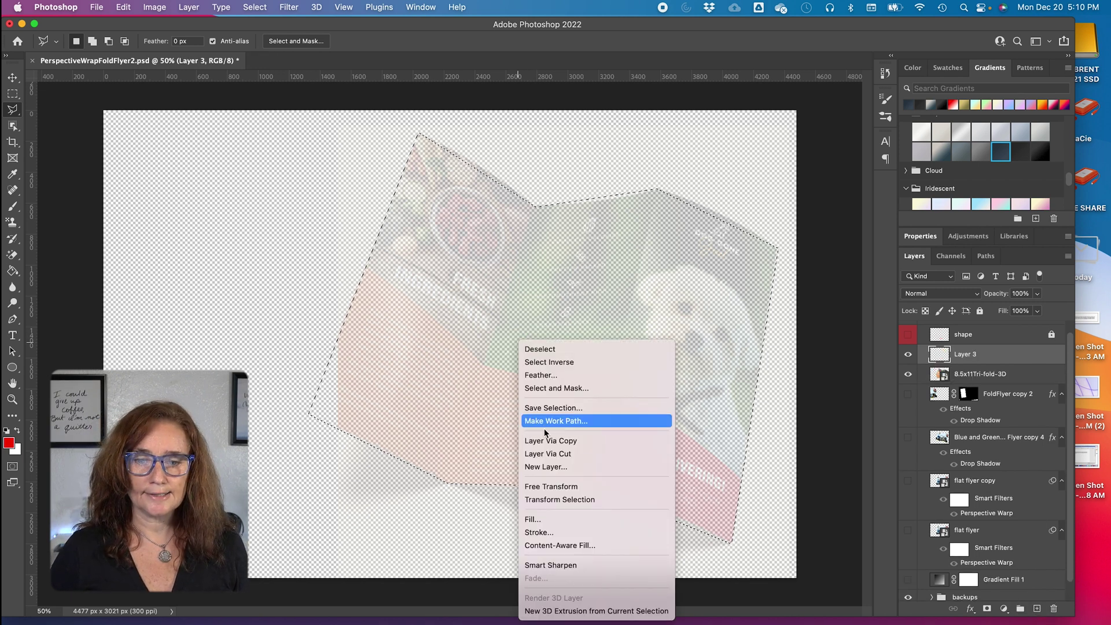
pyautogui.click(554, 532)
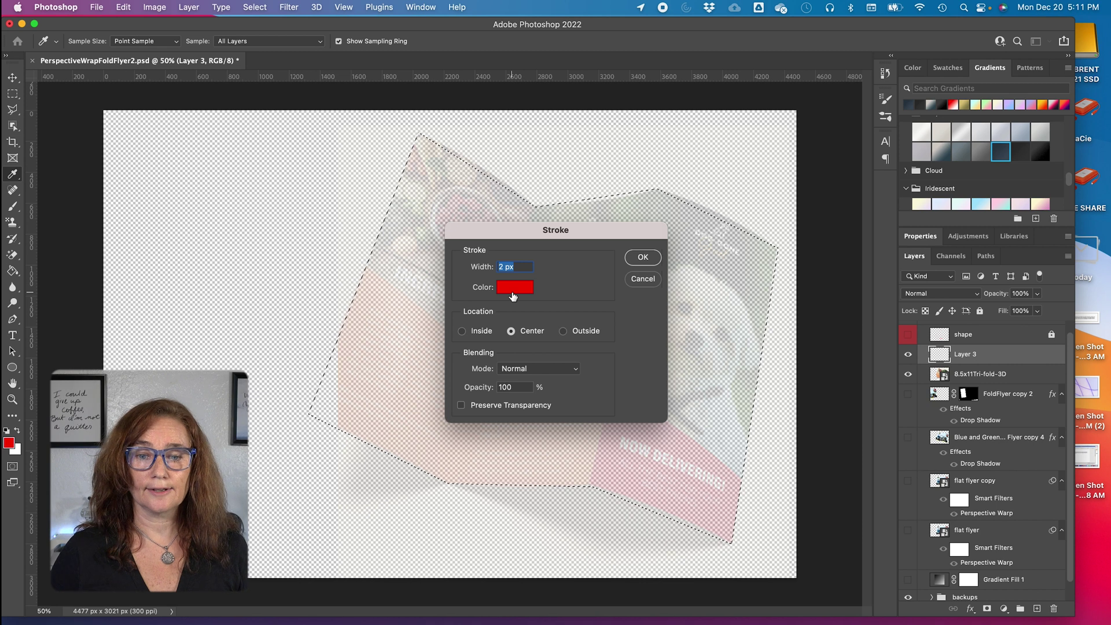
pyautogui.doubleClick(500, 266)
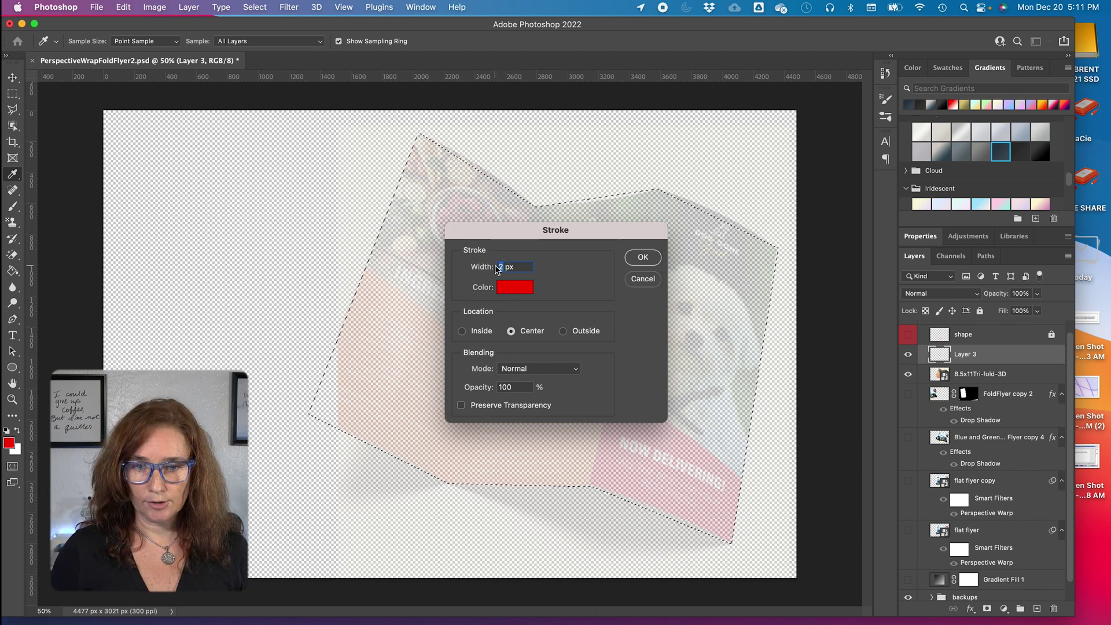
pyautogui.write('5')
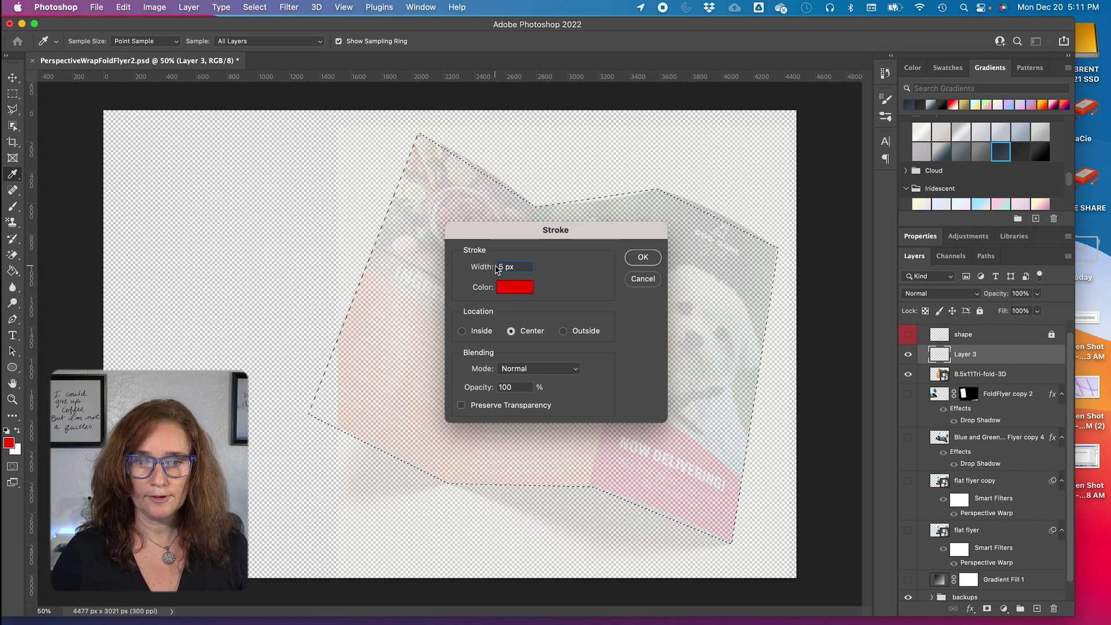
pyautogui.click(565, 332)
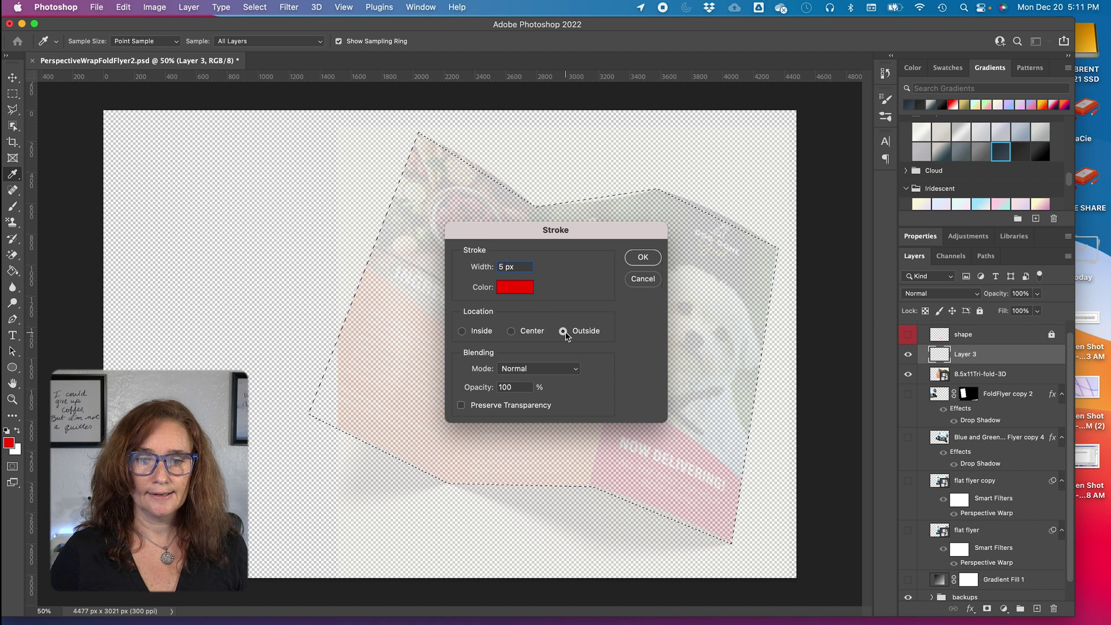
pyautogui.click(642, 258)
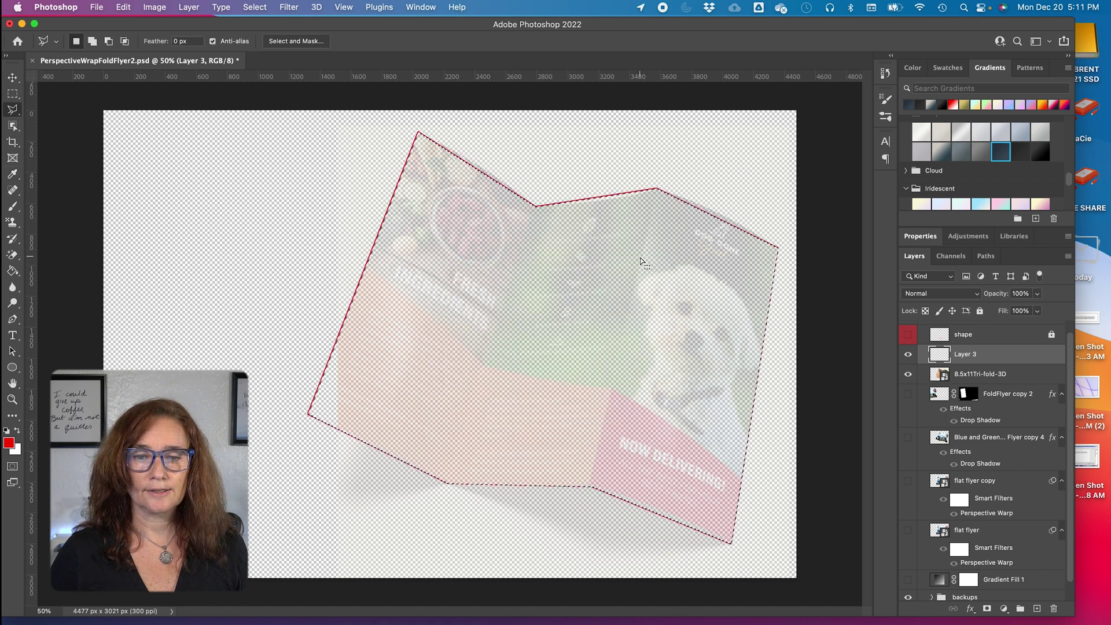
pyautogui.press('l')
pyautogui.hotkey('ctrl', 'd')
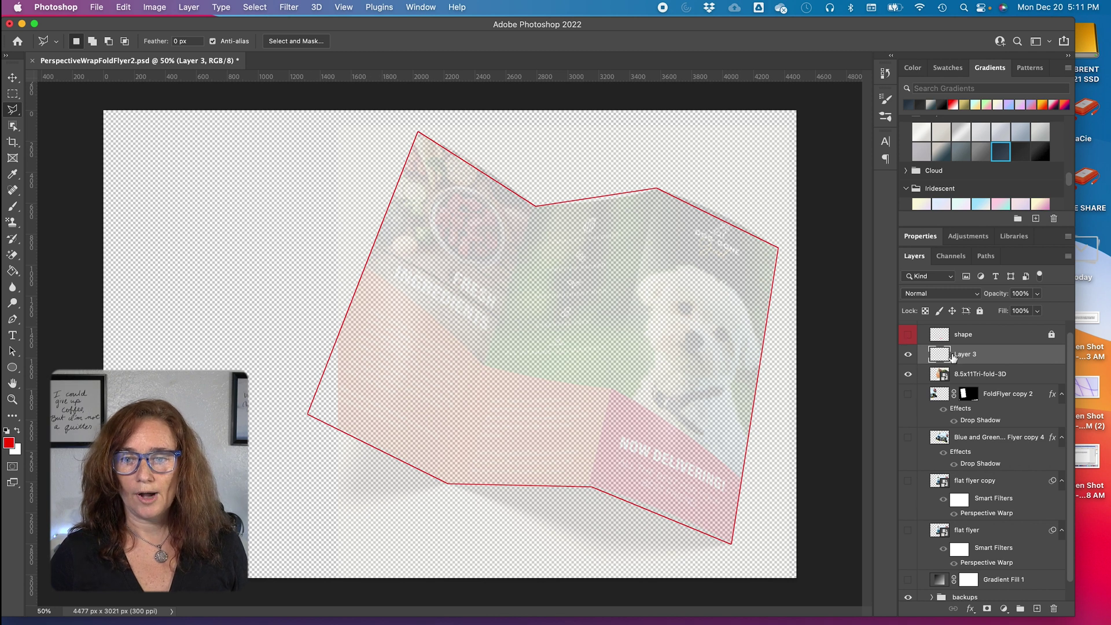
# Hide the 8.5x11Tri-fold-3D layer and lock all on Layer 3
pyautogui.moveTo(945, 349)
pyautogui.mouseDown()
pyautogui.moveTo(945, 531)
pyautogui.moveTo(947, 351)
pyautogui.mouseUp()
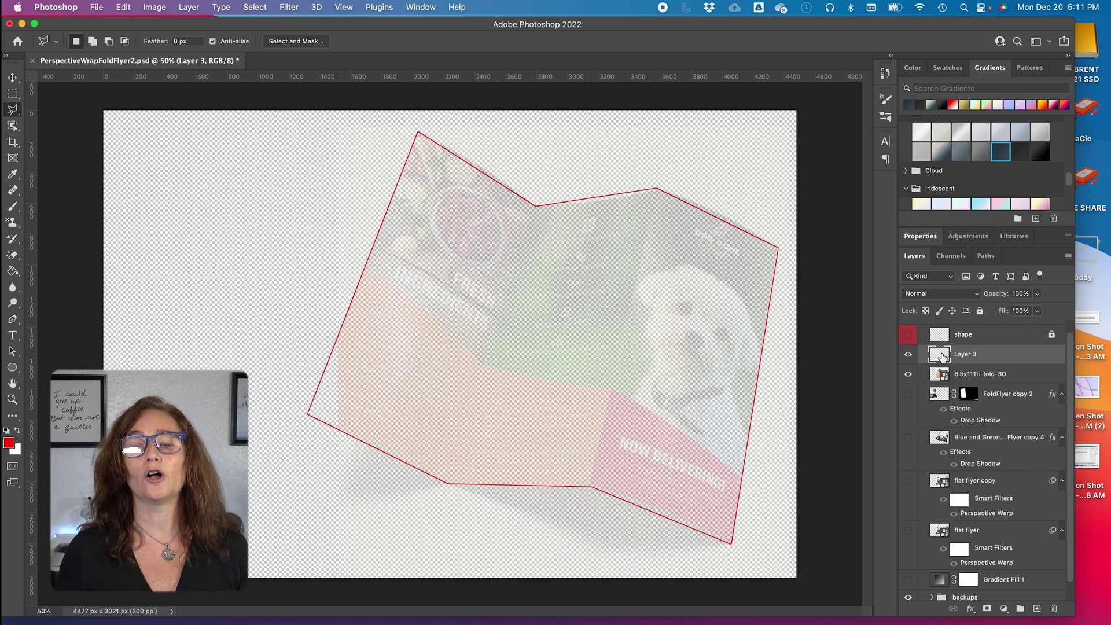
pyautogui.click(909, 375)
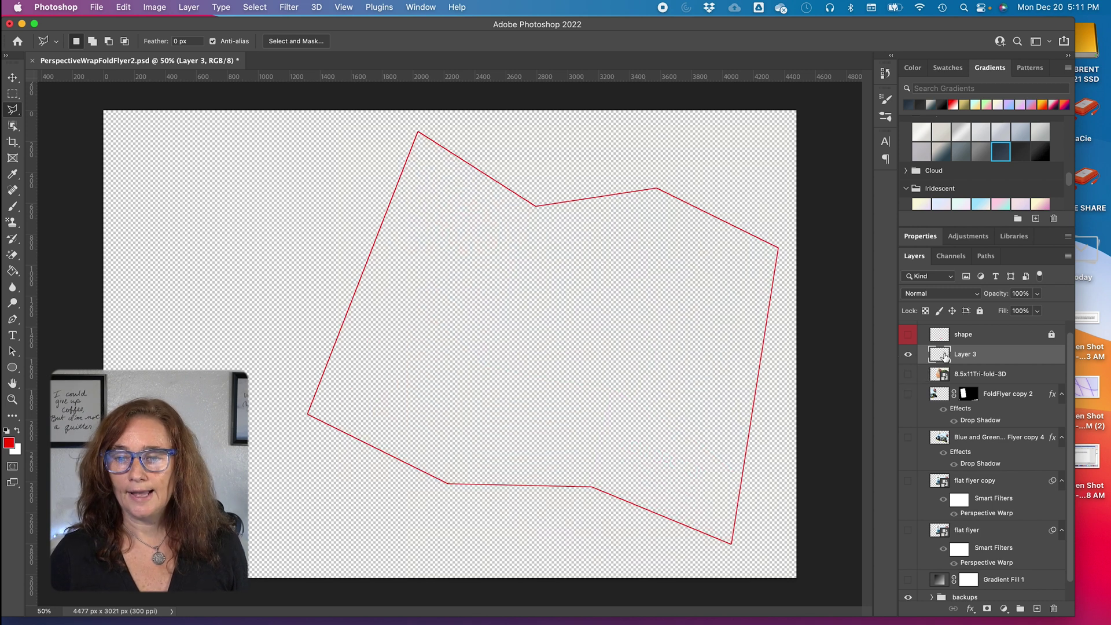
pyautogui.click(979, 311)
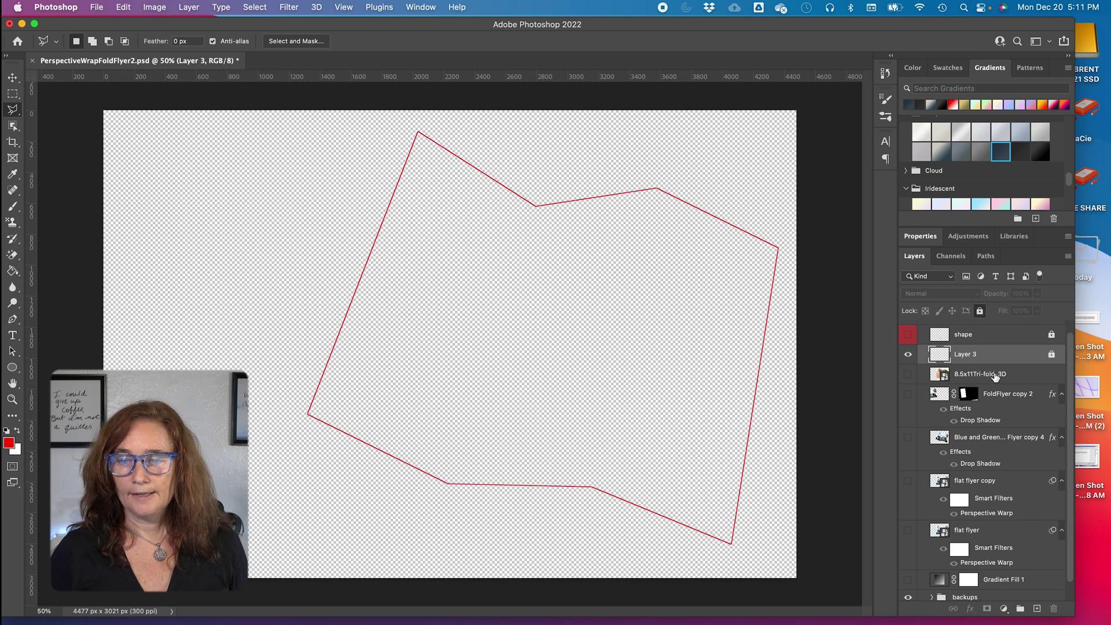
# Show the flat flyer beneath the red outline and duplicate it with Ctrl+J
pyautogui.click(908, 532)
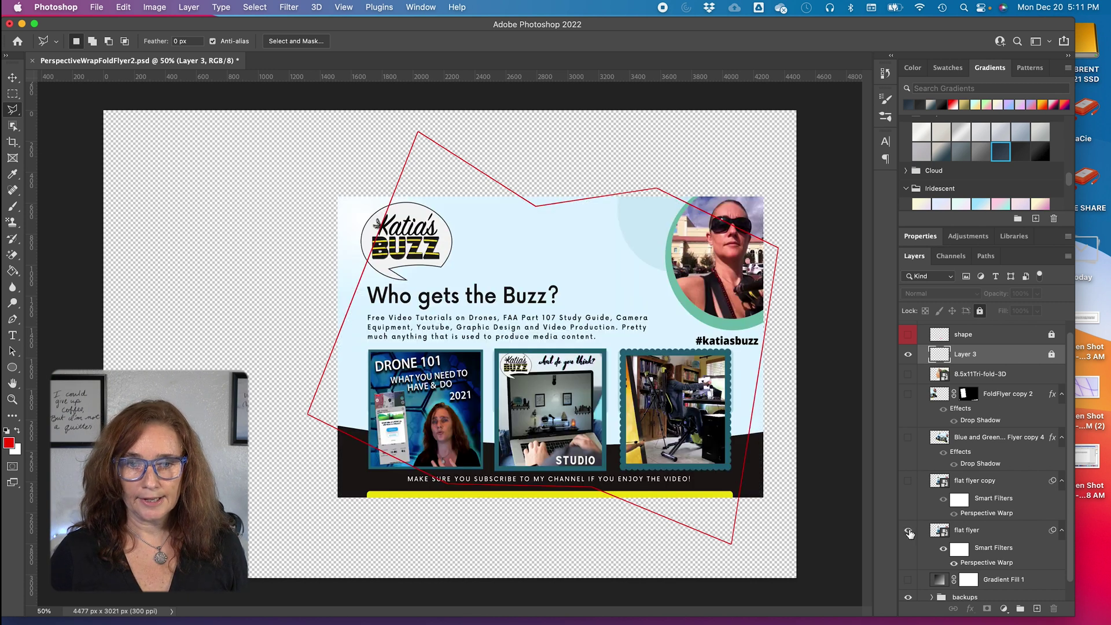
pyautogui.click(909, 355)
pyautogui.click(908, 355)
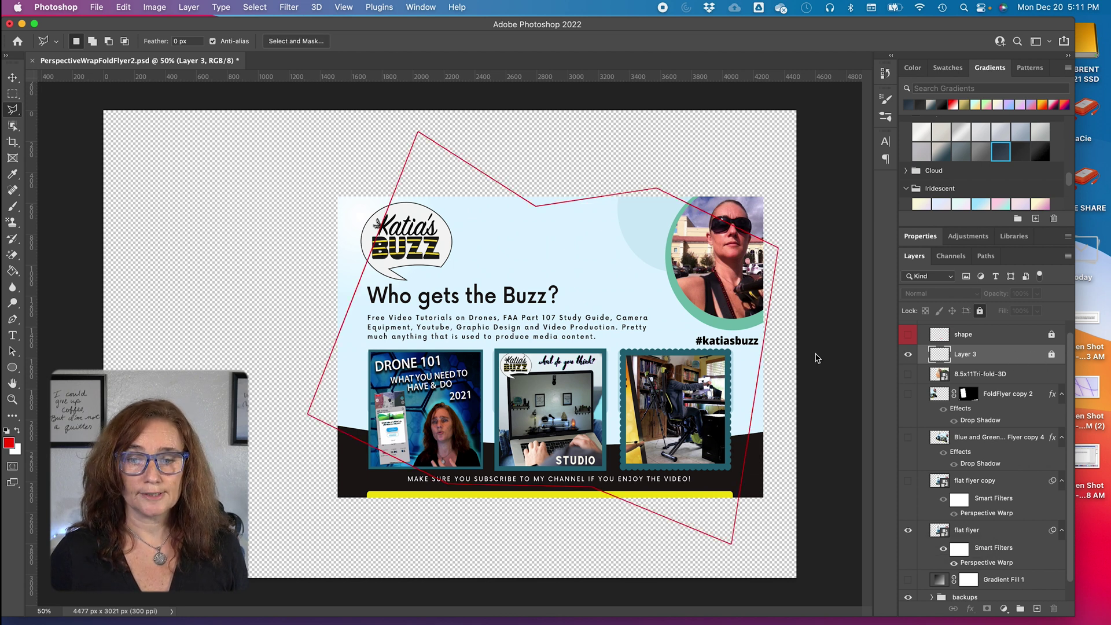
pyautogui.click(933, 510)
pyautogui.hotkey('ctrl', 'j')
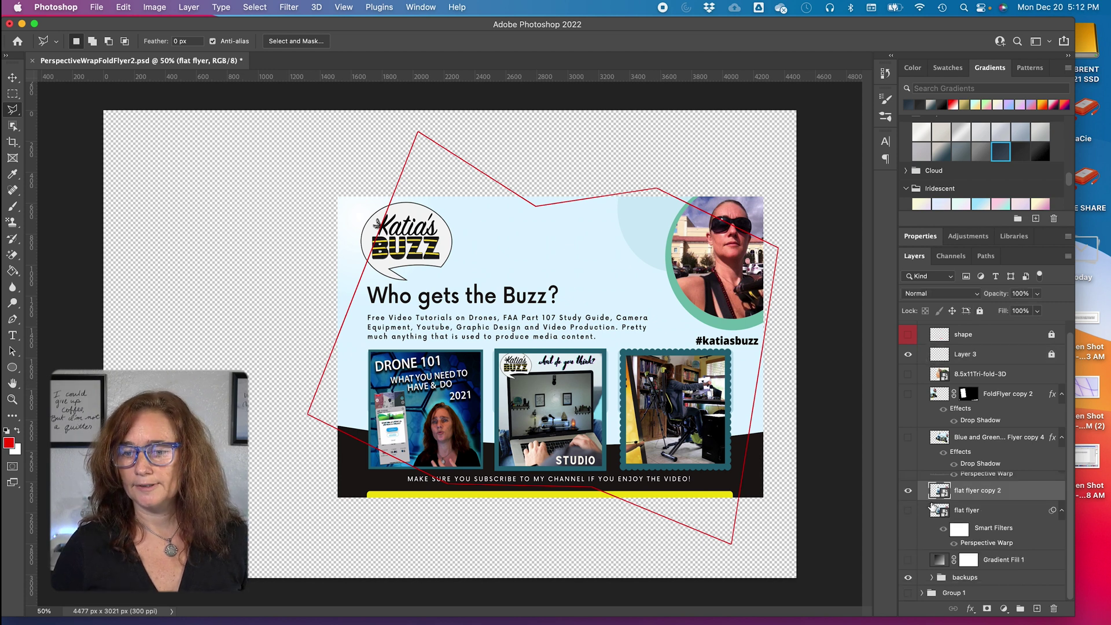
# Select the new flat flyer copy 2 layer
pyautogui.click(940, 493)
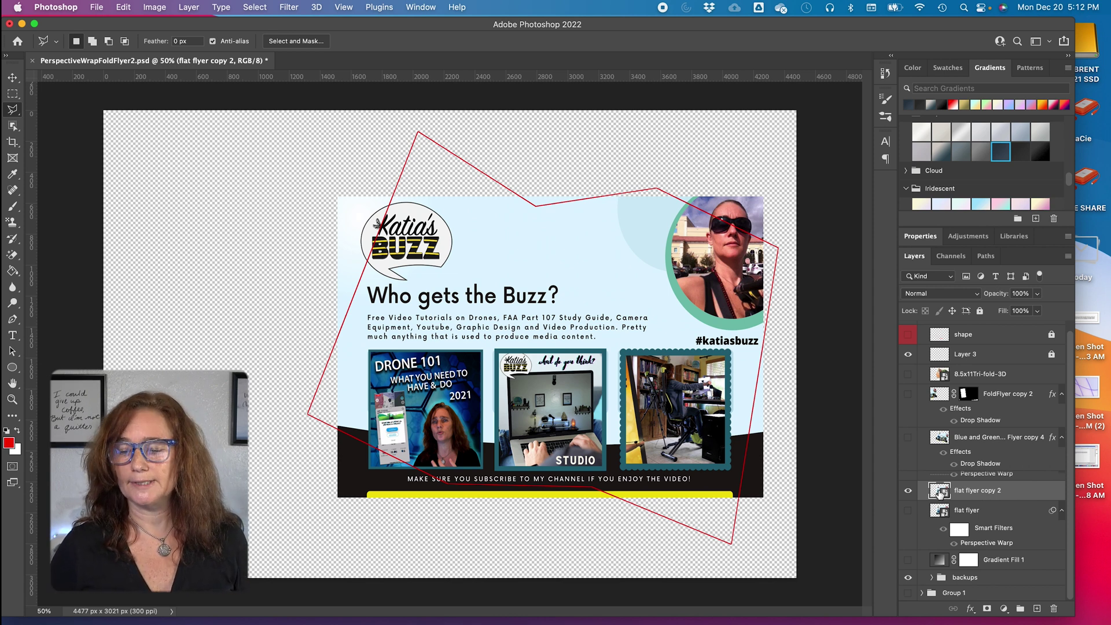
pyautogui.moveTo(941, 492); pyautogui.dragTo(931, 491)
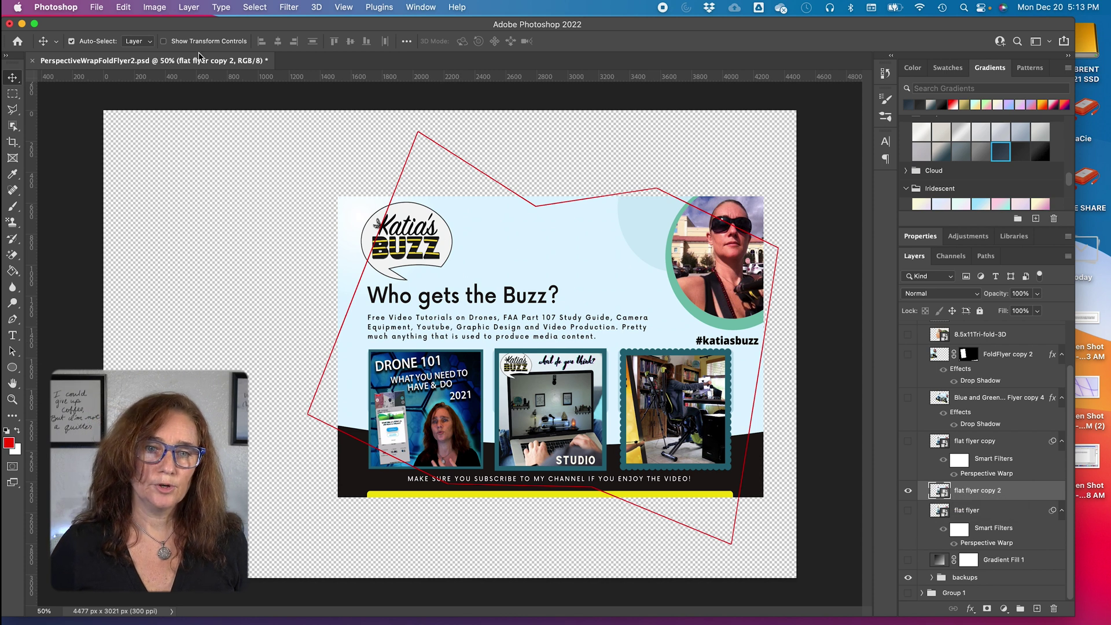
# Run Edit > Perspective Warp on flat flyer copy 2 and lay out three snapped panel planes
pyautogui.click(124, 8)
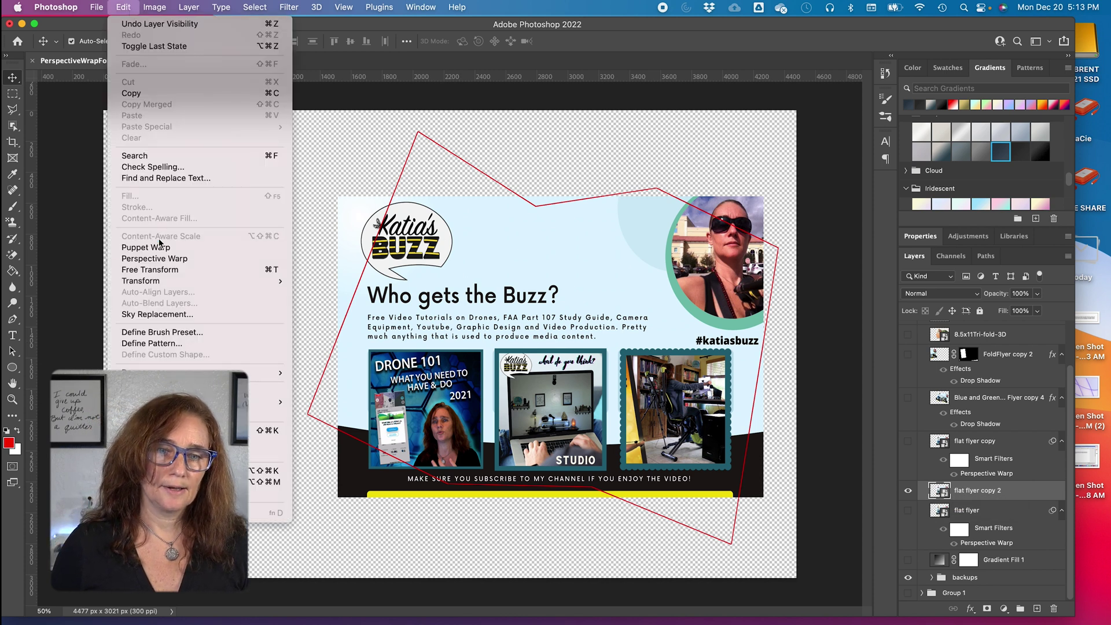
pyautogui.click(163, 259)
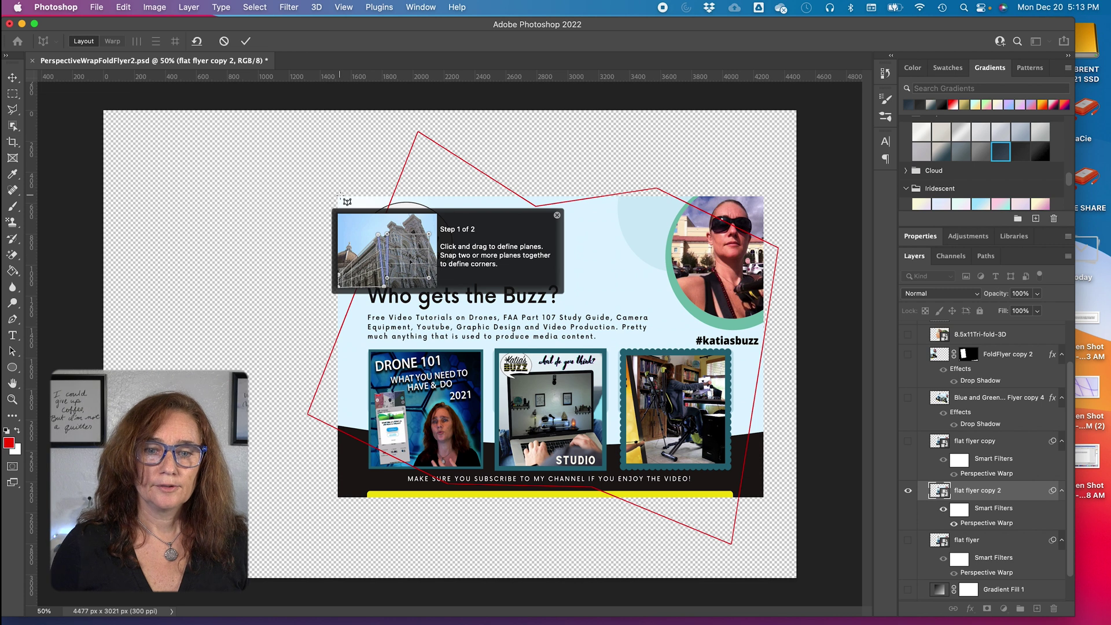
pyautogui.moveTo(337, 195)
pyautogui.mouseDown()
pyautogui.moveTo(403, 475)
pyautogui.moveTo(442, 541)
pyautogui.moveTo(496, 505)
pyautogui.mouseUp()
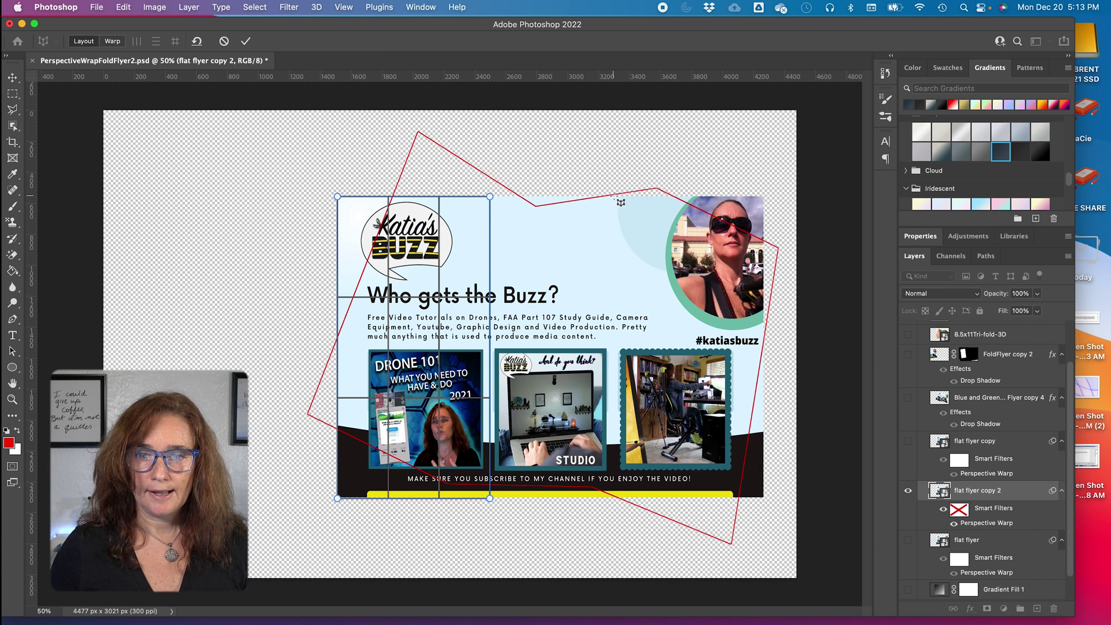
pyautogui.moveTo(615, 196)
pyautogui.mouseDown()
pyautogui.moveTo(597, 491)
pyautogui.moveTo(587, 503)
pyautogui.moveTo(496, 505)
pyautogui.mouseUp()
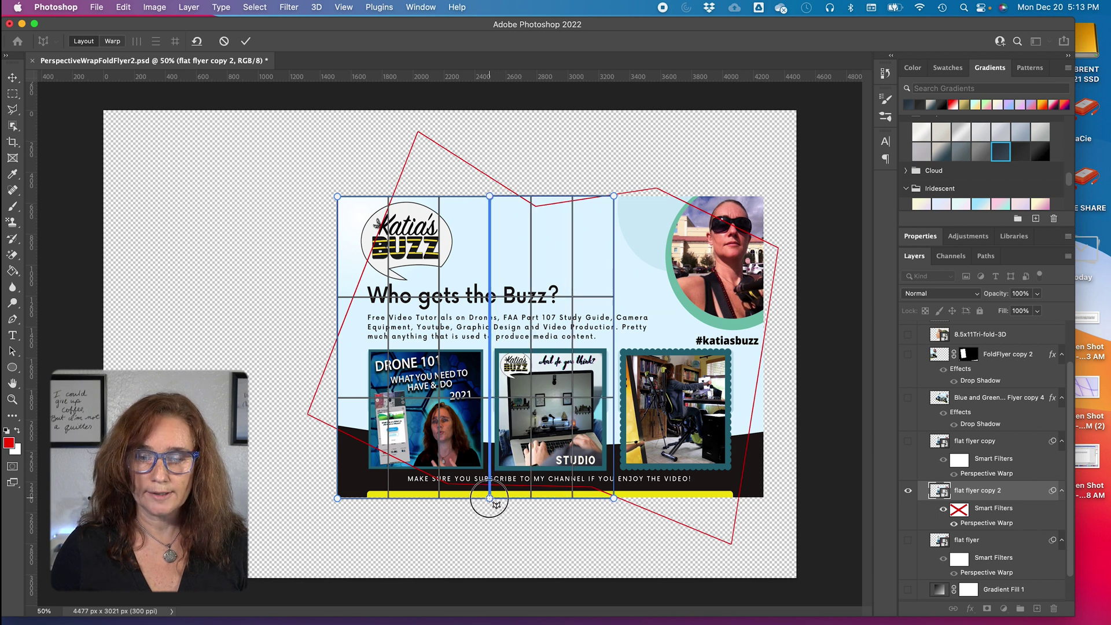
pyautogui.moveTo(496, 505); pyautogui.dragTo(491, 502)
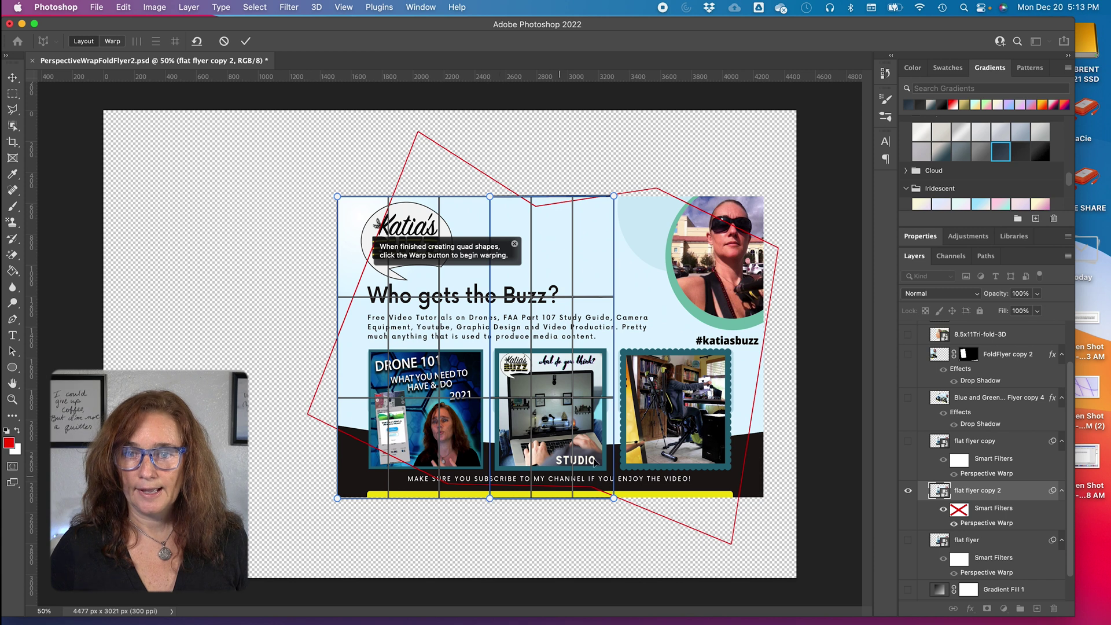
pyautogui.moveTo(770, 202); pyautogui.dragTo(616, 500)
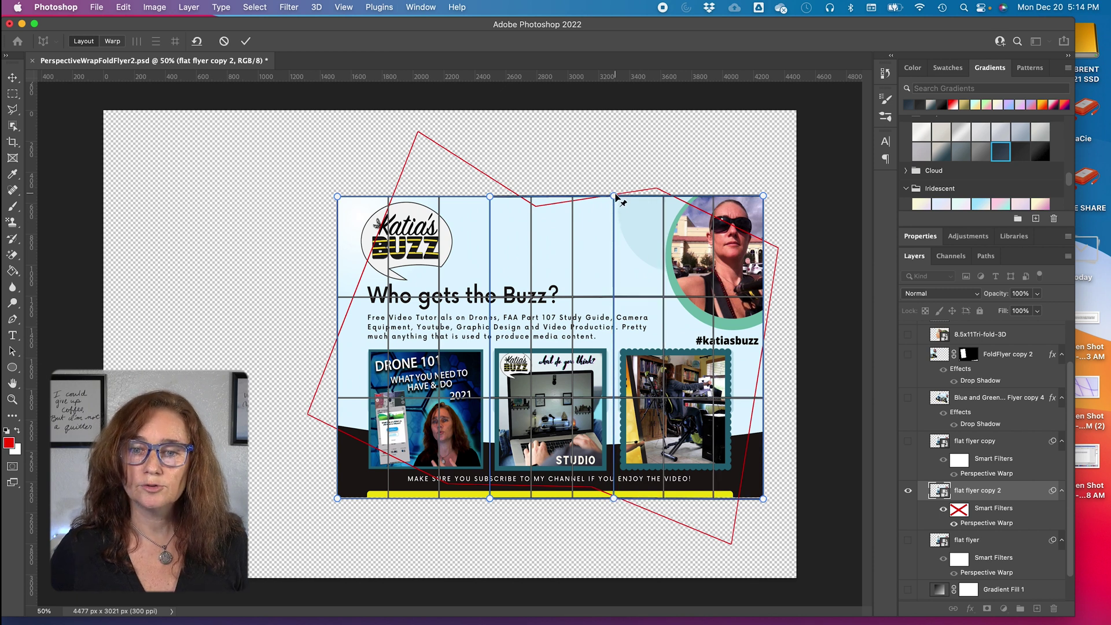
pyautogui.moveTo(614, 198)
pyautogui.mouseDown()
pyautogui.moveTo(608, 158)
pyautogui.moveTo(614, 195)
pyautogui.mouseUp()
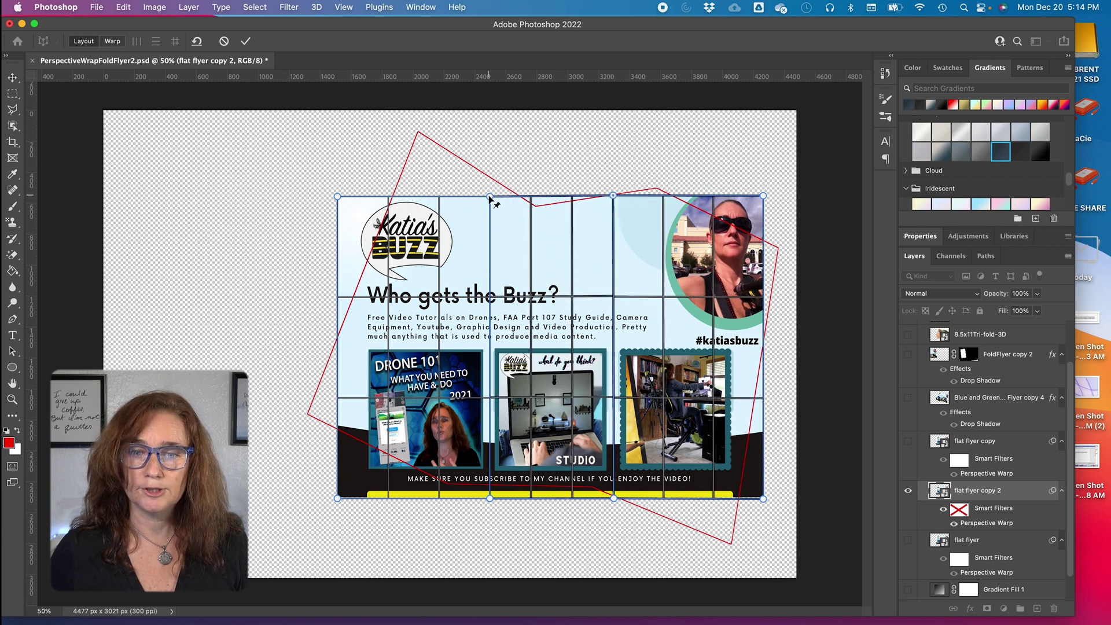
pyautogui.moveTo(489, 198)
pyautogui.mouseDown()
pyautogui.moveTo(481, 172)
pyautogui.moveTo(487, 198)
pyautogui.mouseUp()
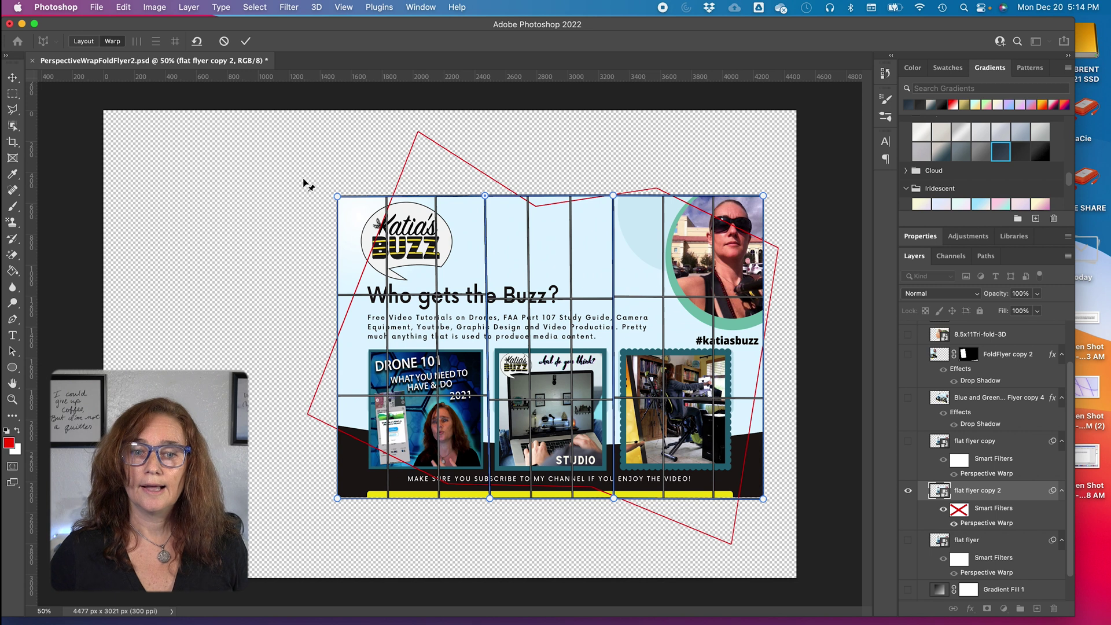
# In Warp mode, drag the flyer's corners and fold bottoms onto the red outline
pyautogui.click(338, 198)
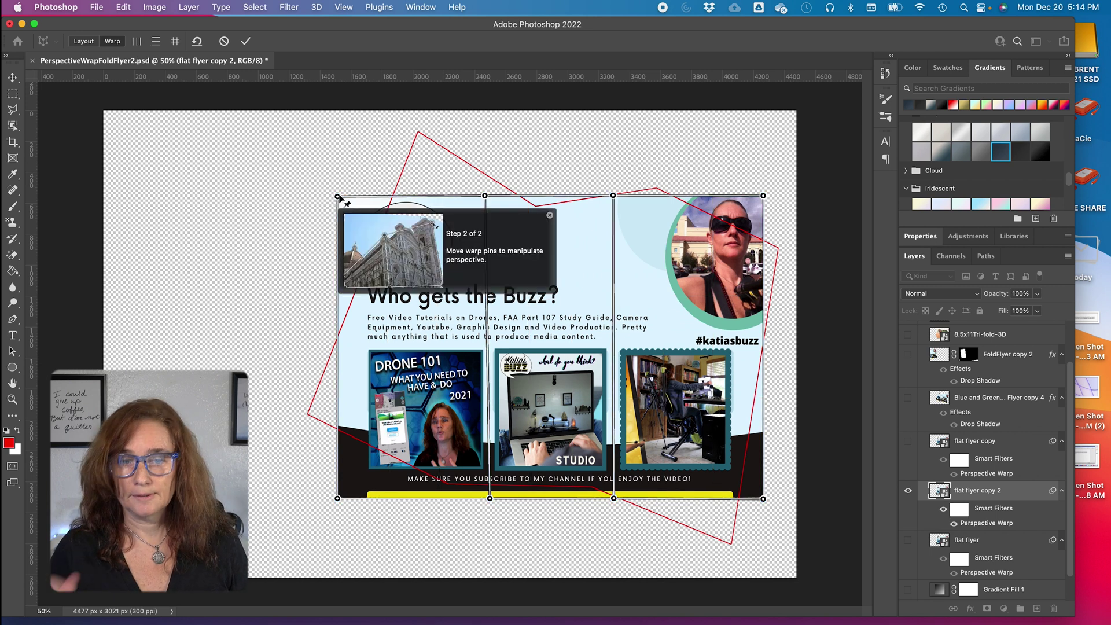
pyautogui.moveTo(339, 196); pyautogui.dragTo(428, 133)
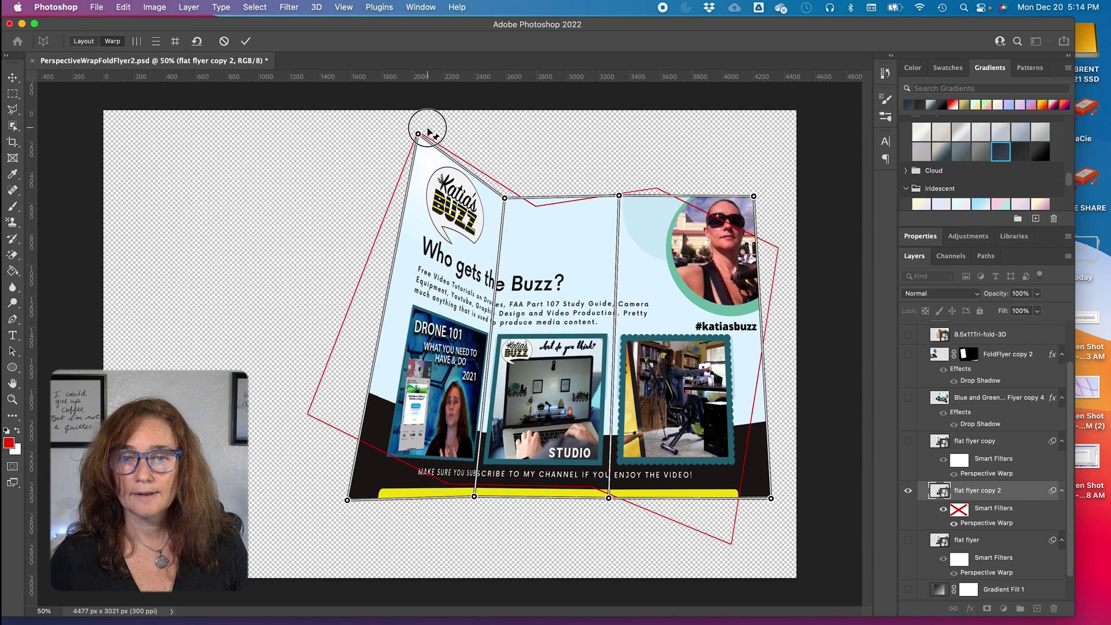
pyautogui.moveTo(347, 501); pyautogui.dragTo(307, 411)
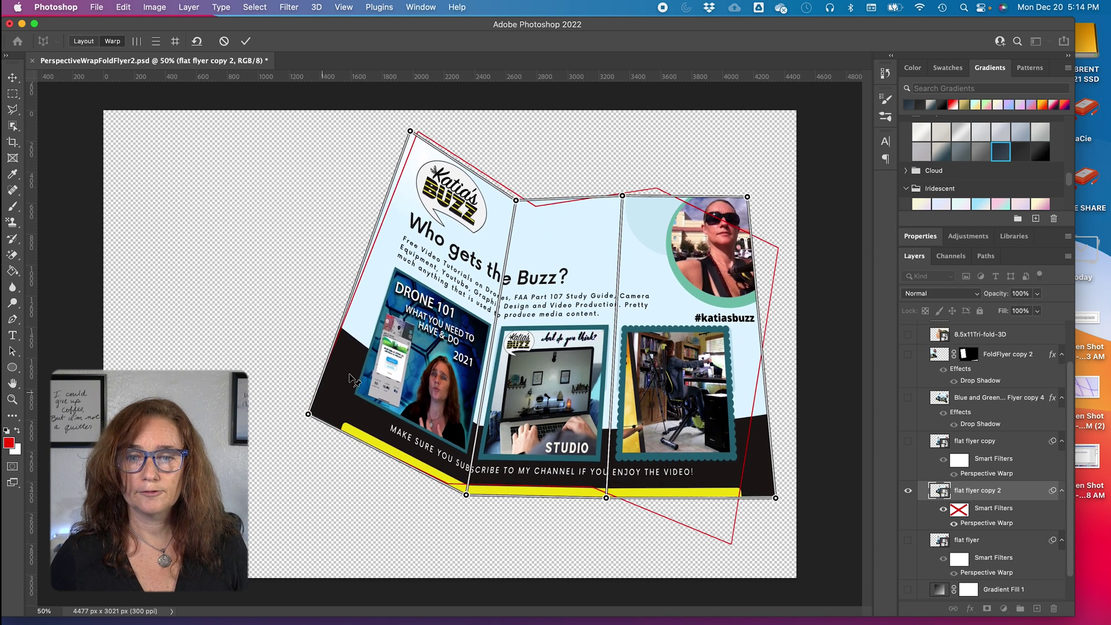
pyautogui.moveTo(517, 200); pyautogui.dragTo(535, 206)
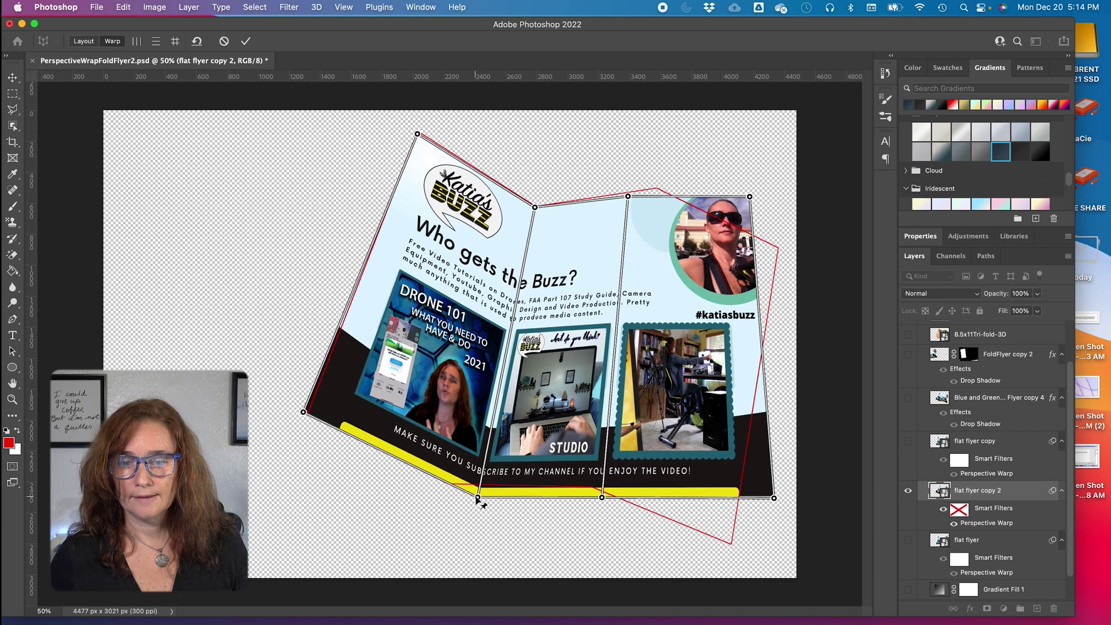
pyautogui.moveTo(478, 499); pyautogui.dragTo(452, 486)
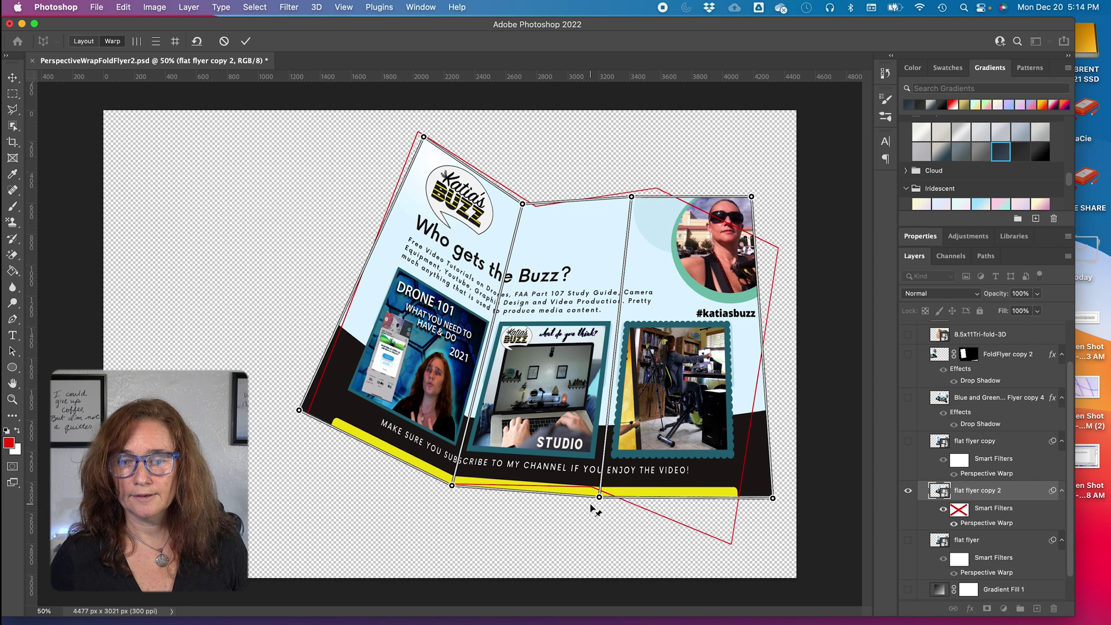
pyautogui.moveTo(600, 498); pyautogui.dragTo(594, 484)
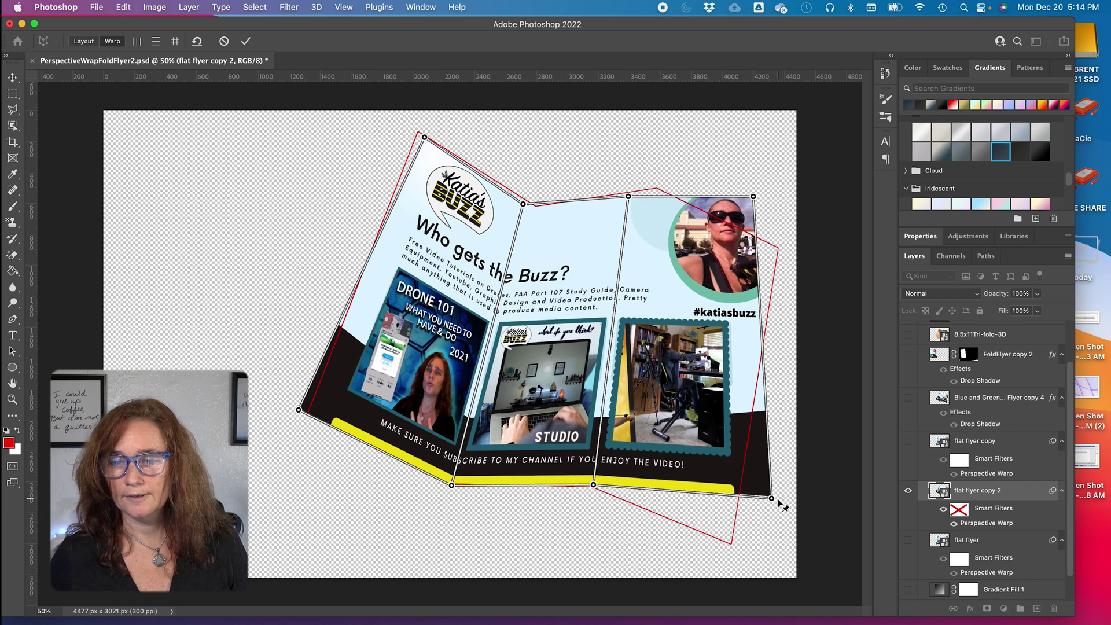
pyautogui.moveTo(772, 498); pyautogui.dragTo(734, 542)
pyautogui.moveTo(748, 198); pyautogui.dragTo(781, 253)
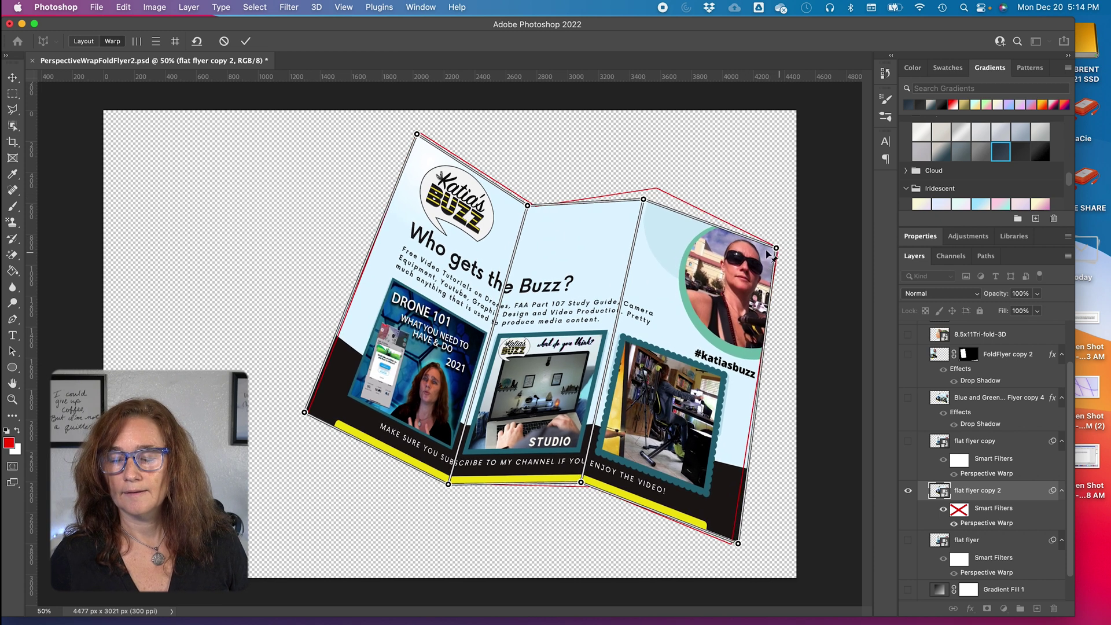
# Fine-tune the fold tops and corner pins, then commit the perspective warp
pyautogui.moveTo(643, 199); pyautogui.dragTo(657, 188)
pyautogui.moveTo(529, 207); pyautogui.dragTo(532, 202)
pyautogui.moveTo(419, 138); pyautogui.dragTo(418, 134)
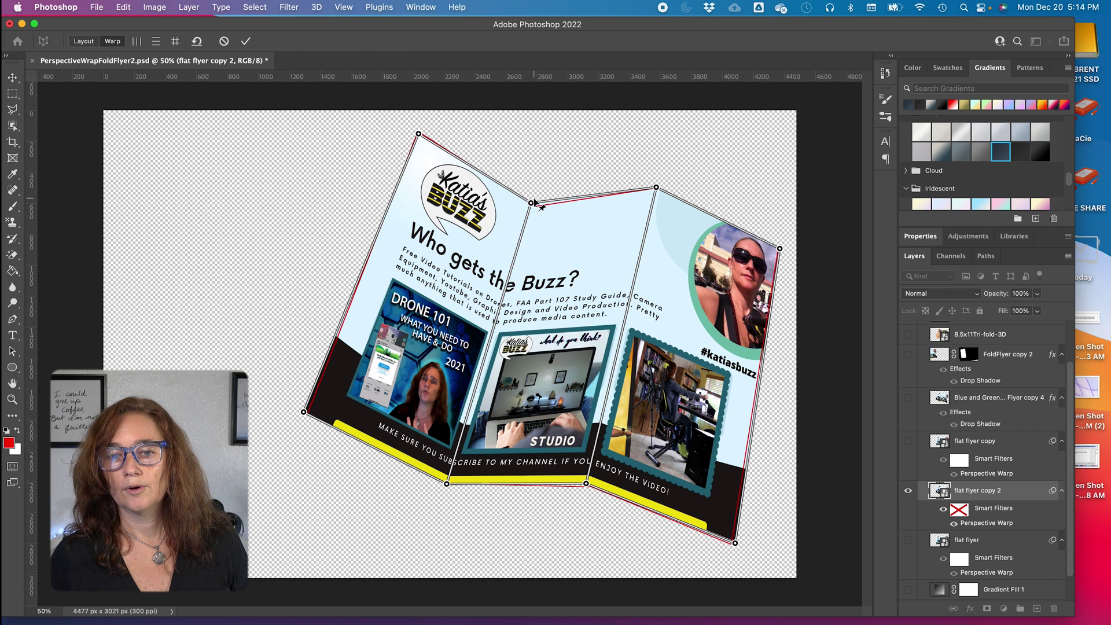
pyautogui.moveTo(532, 202); pyautogui.dragTo(536, 208)
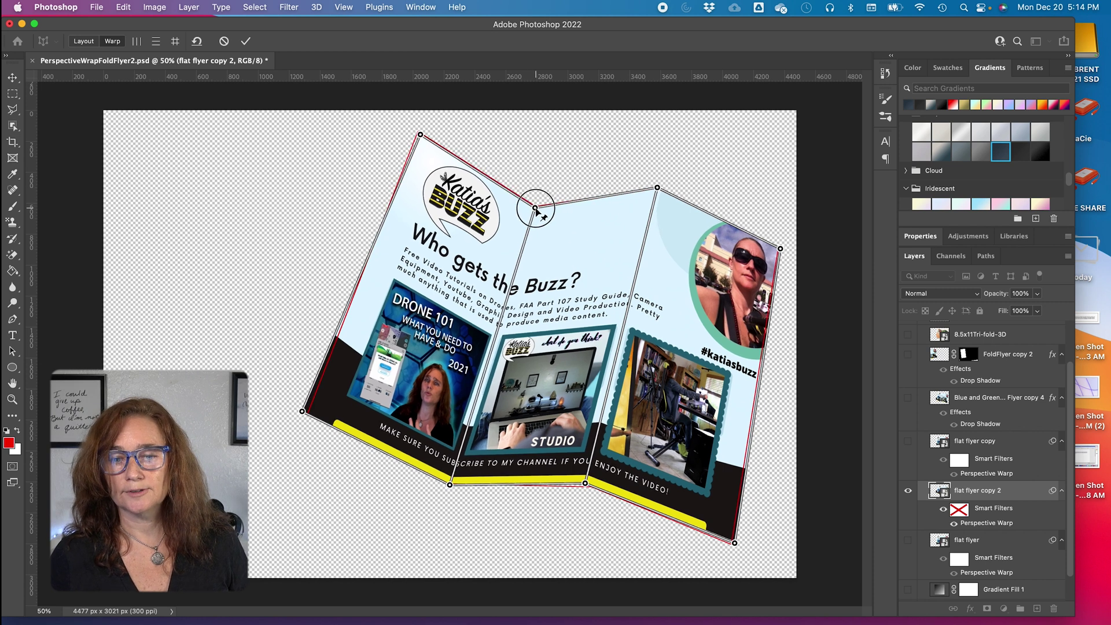
pyautogui.moveTo(302, 414); pyautogui.dragTo(305, 415)
pyautogui.moveTo(782, 249); pyautogui.dragTo(780, 248)
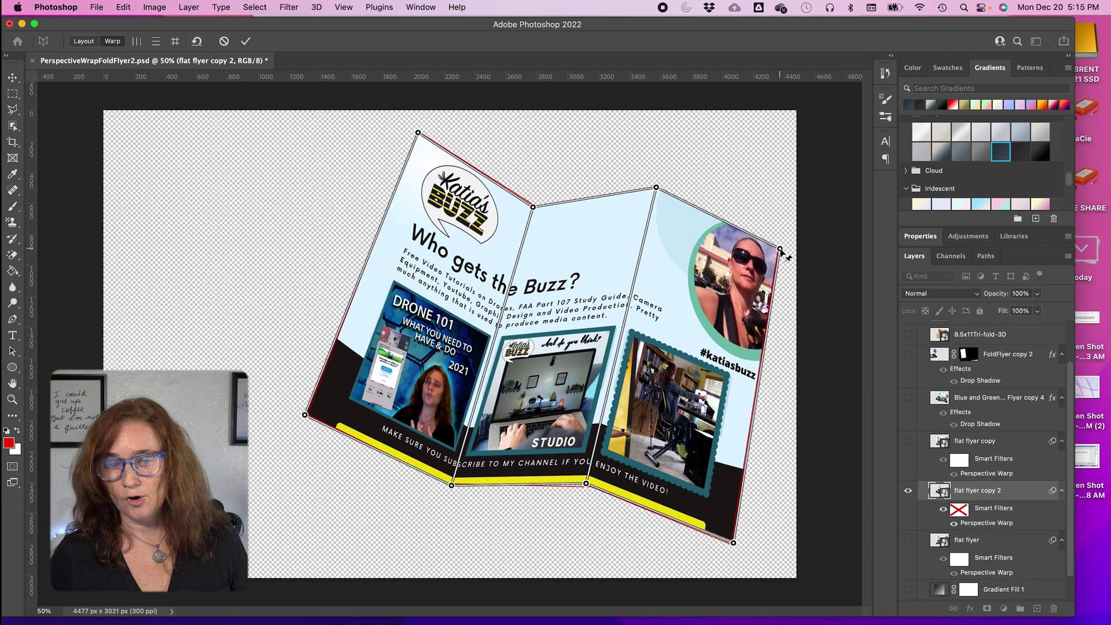
pyautogui.click(245, 41)
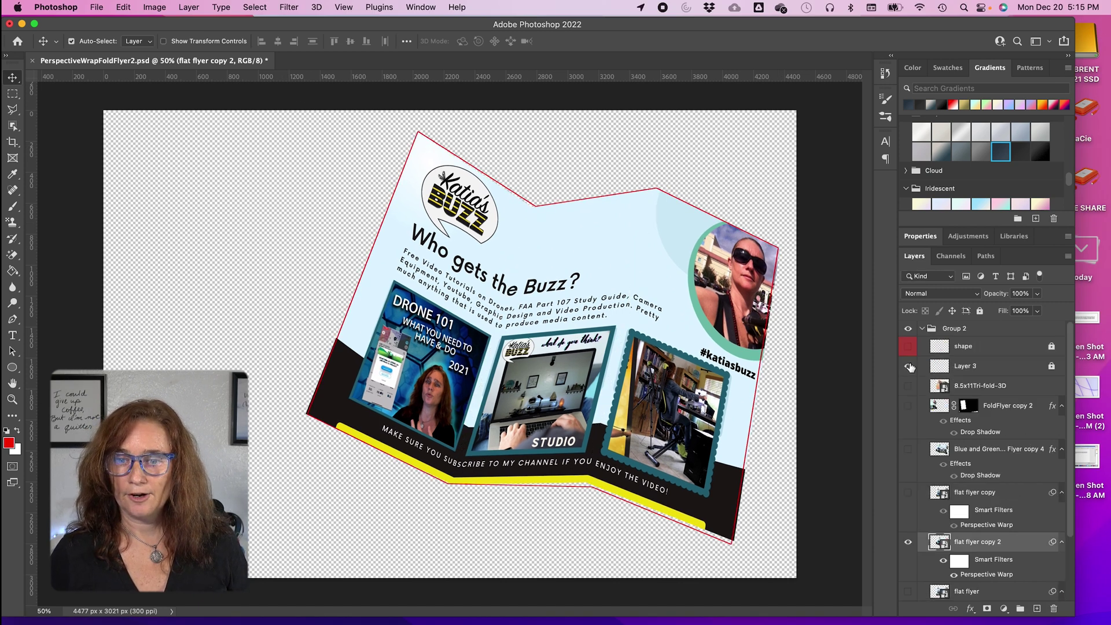
# Hide the red outline, add a default drop shadow to the folded flyer, and show FoldFlyer copy 2
pyautogui.click(909, 366)
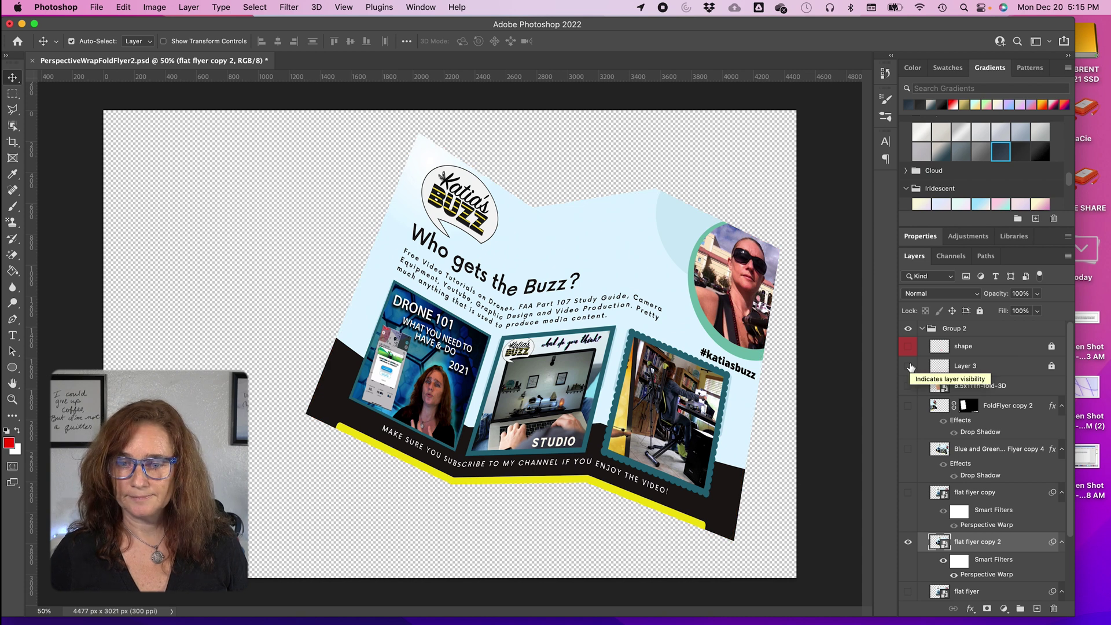
pyautogui.scroll(-3, 961, 521)
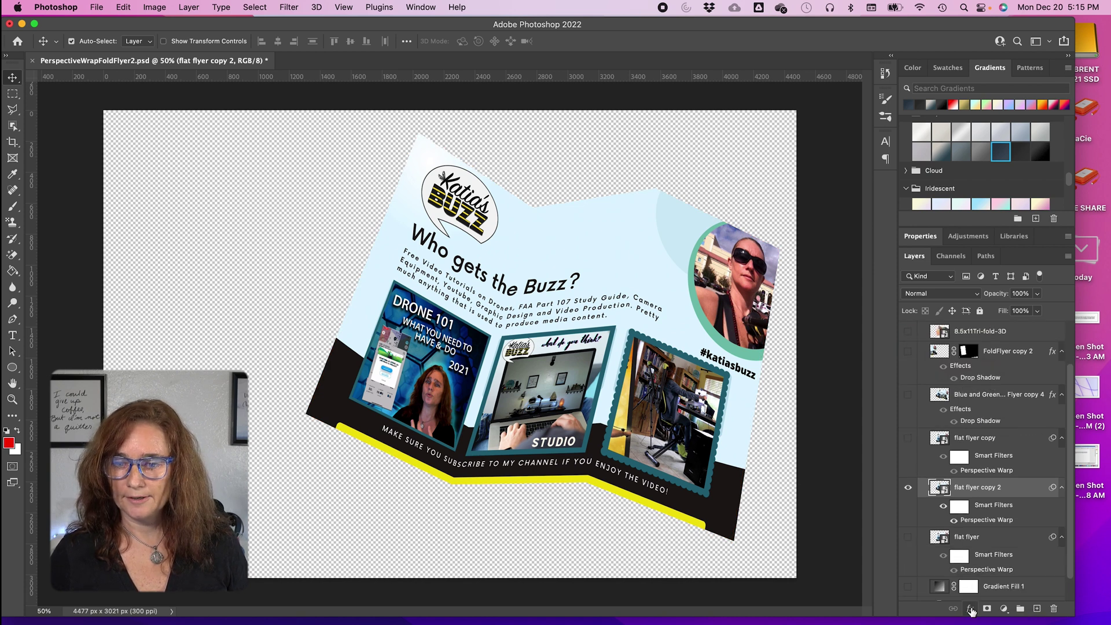
pyautogui.scroll(-1, 984, 521)
pyautogui.click(970, 608)
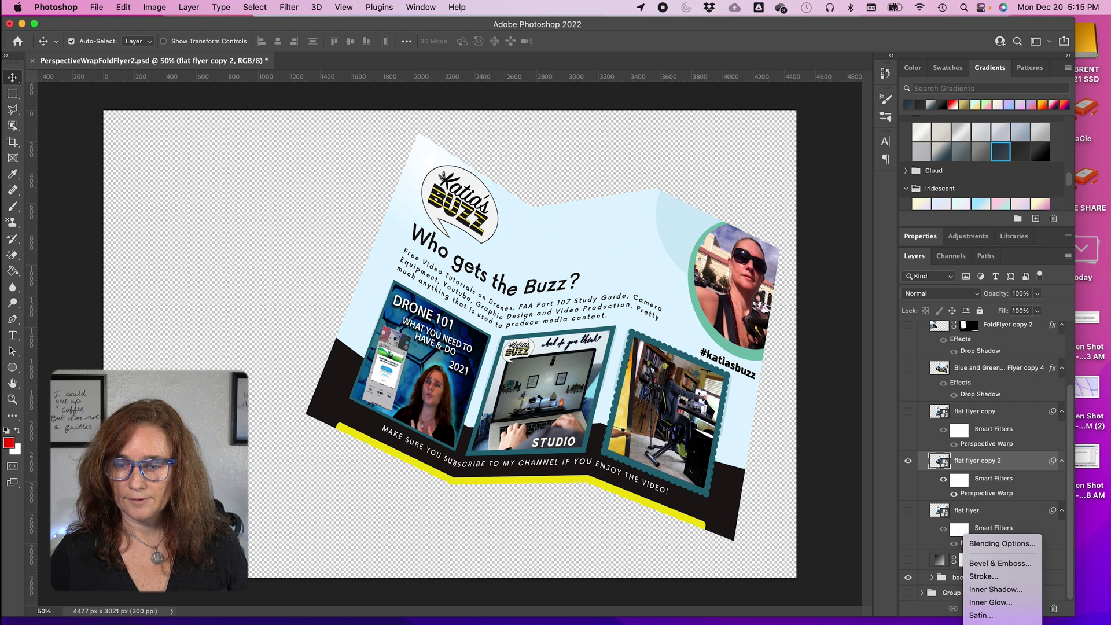
pyautogui.click(1002, 617)
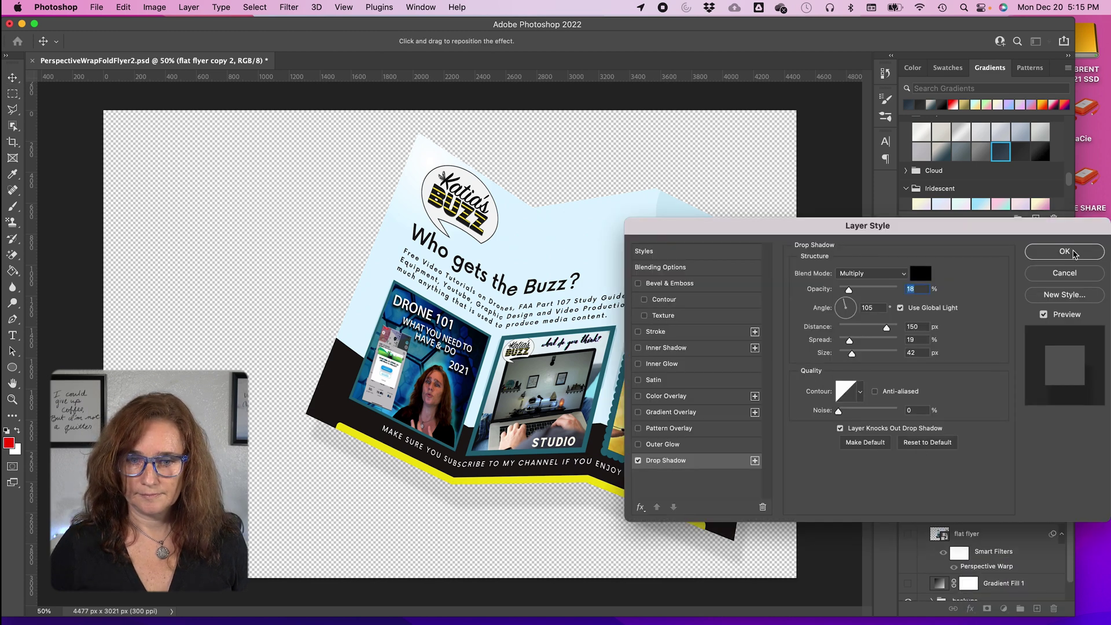
pyautogui.click(1064, 251)
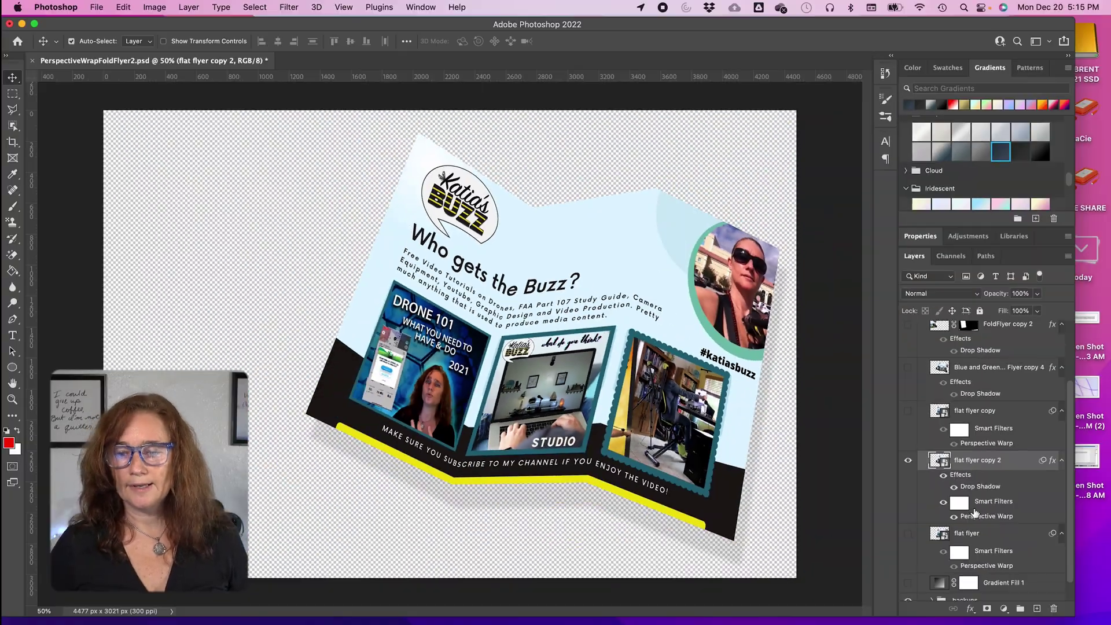
pyautogui.scroll(2, 984, 463)
pyautogui.click(908, 363)
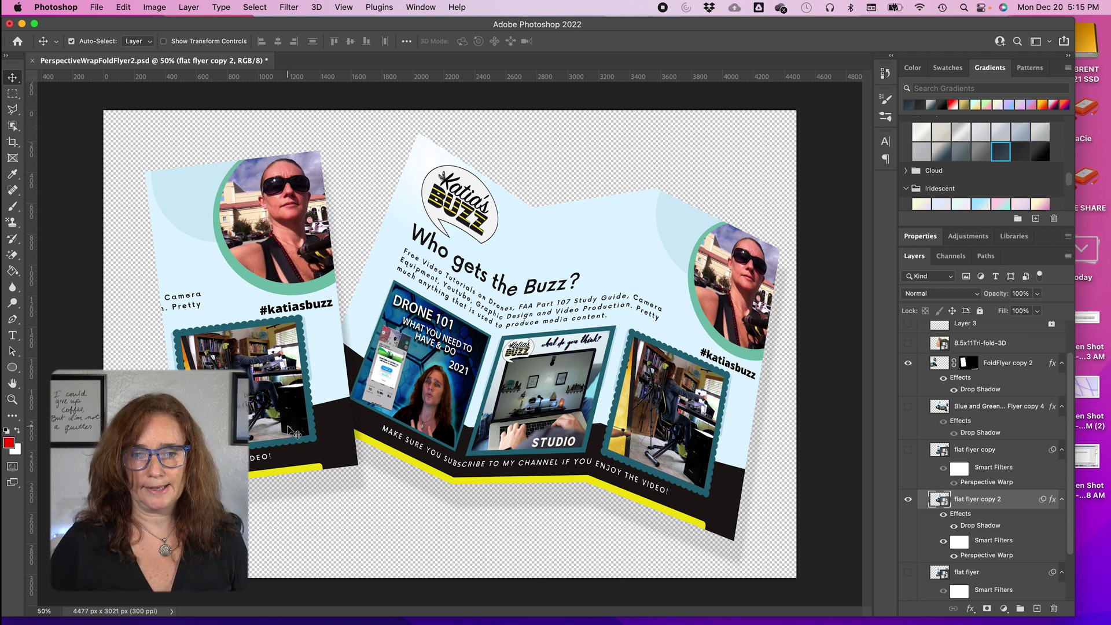
# Make the FoldFlyer copy 2 flyer and the dark Gradient Fill 1 background visible
pyautogui.scroll(-3, 1055, 559)
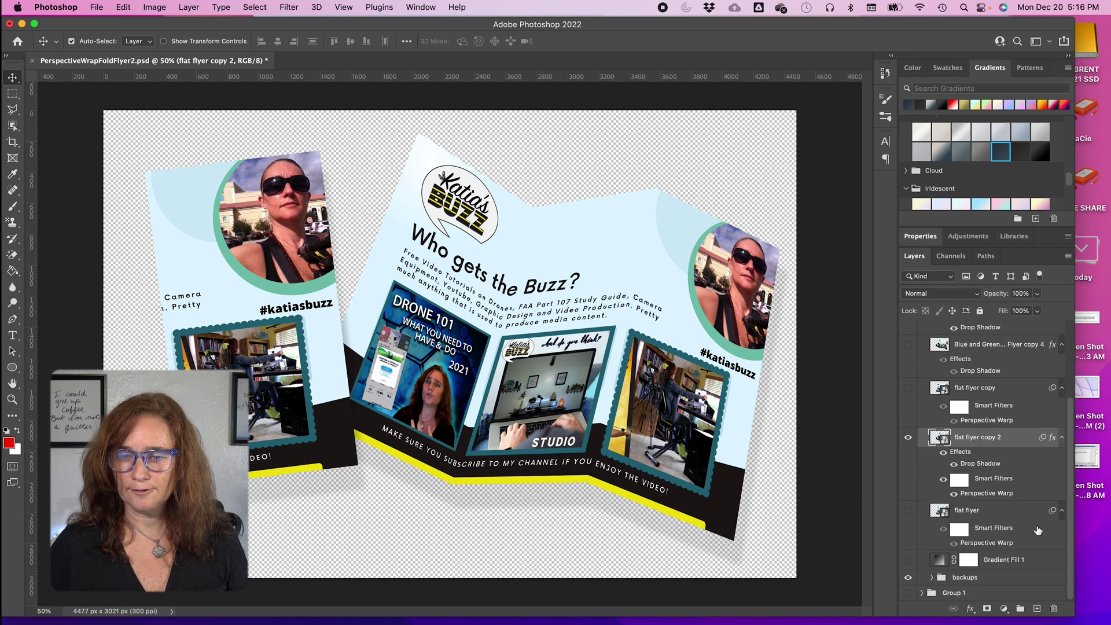
pyautogui.click(908, 560)
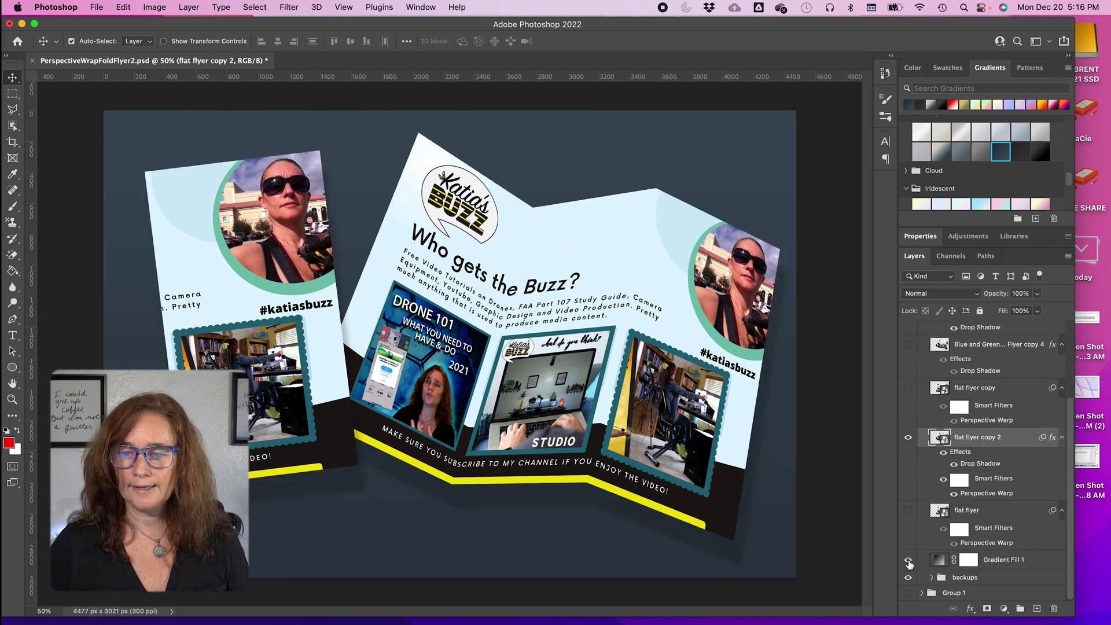
pyautogui.click(985, 562)
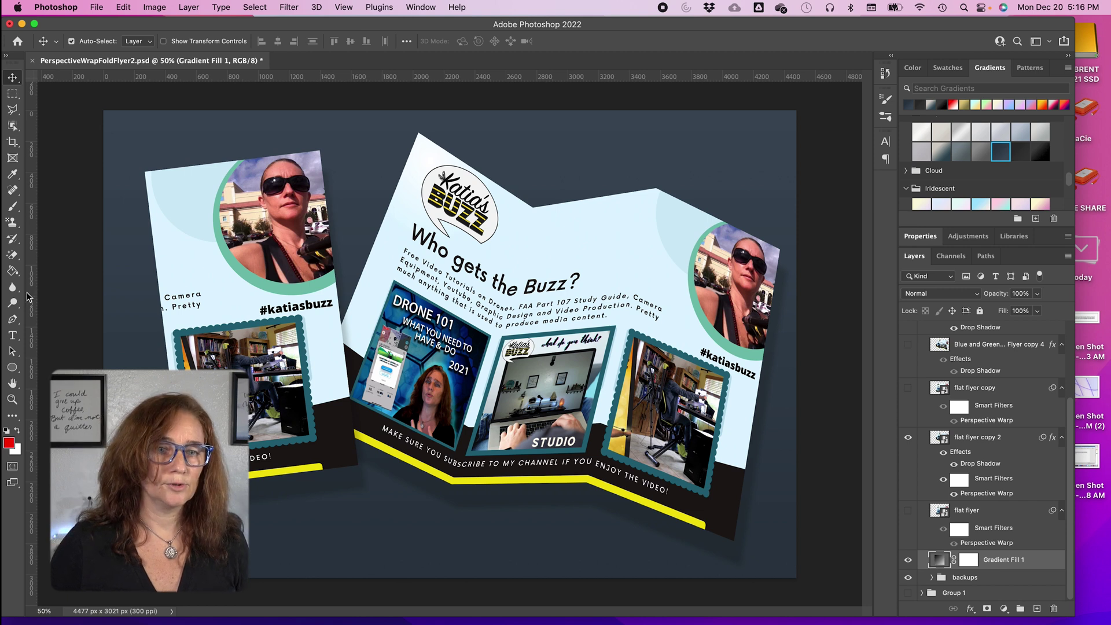
# Select the Gradient Fill 1 layer and add an empty Layer 4 above it
pyautogui.rightClick(128, 167)
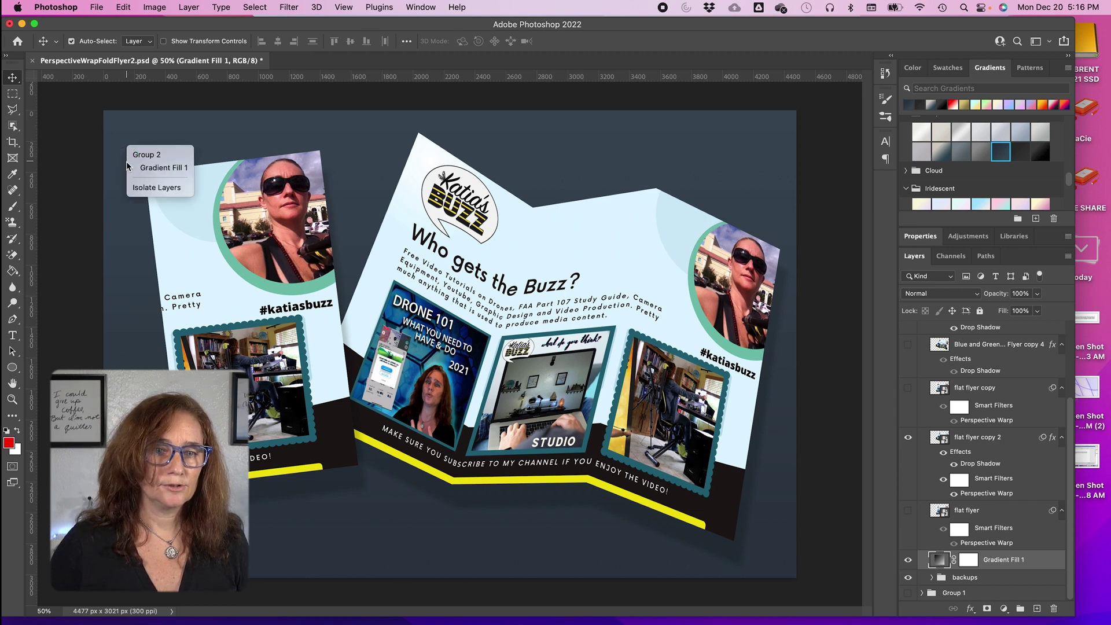
pyautogui.click(99, 199)
pyautogui.click(1037, 609)
# Switch to the Gradient Tool and drag gradients across Layer 4 three times
pyautogui.rightClick(12, 270)
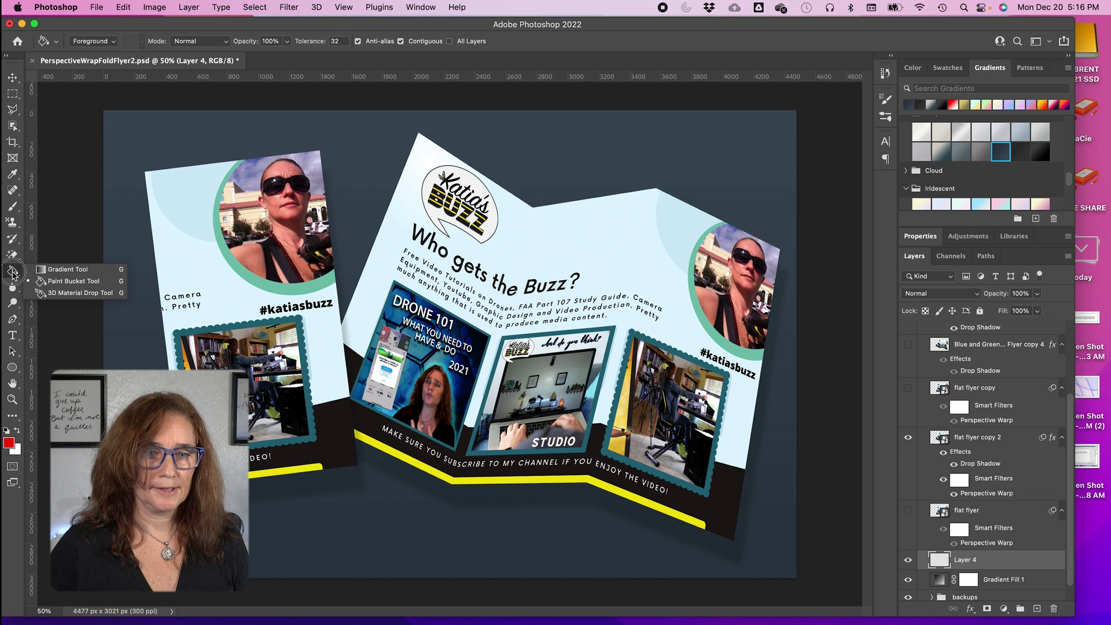
pyautogui.click(64, 272)
pyautogui.moveTo(184, 137)
pyautogui.mouseDown()
pyautogui.moveTo(367, 477)
pyautogui.moveTo(376, 471)
pyautogui.mouseUp()
pyautogui.moveTo(592, 187); pyautogui.dragTo(440, 283)
pyautogui.moveTo(382, 228); pyautogui.dragTo(642, 227)
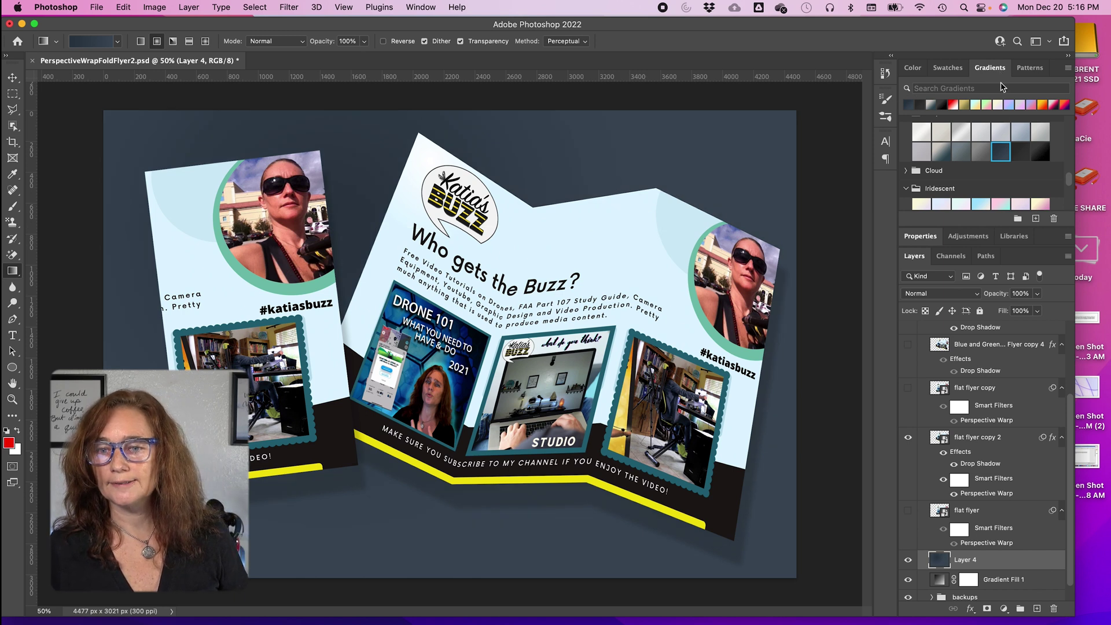
# Try pink-to-green, red-to-white and green gradient presets on the background
pyautogui.scroll(2, 982, 154)
pyautogui.click(992, 104)
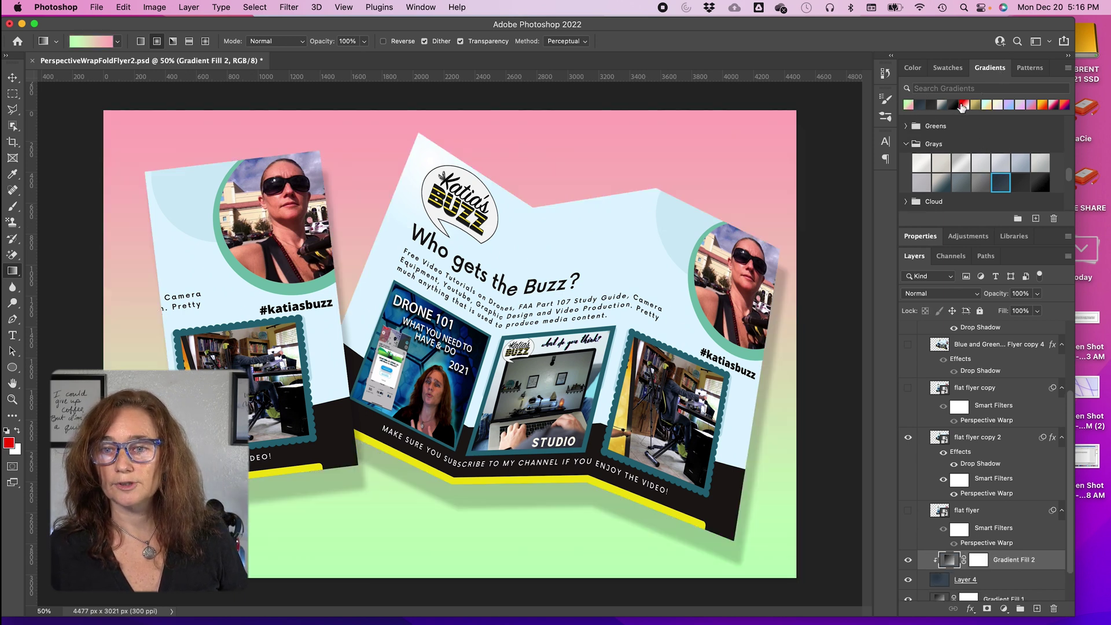
pyautogui.click(962, 105)
pyautogui.click(907, 127)
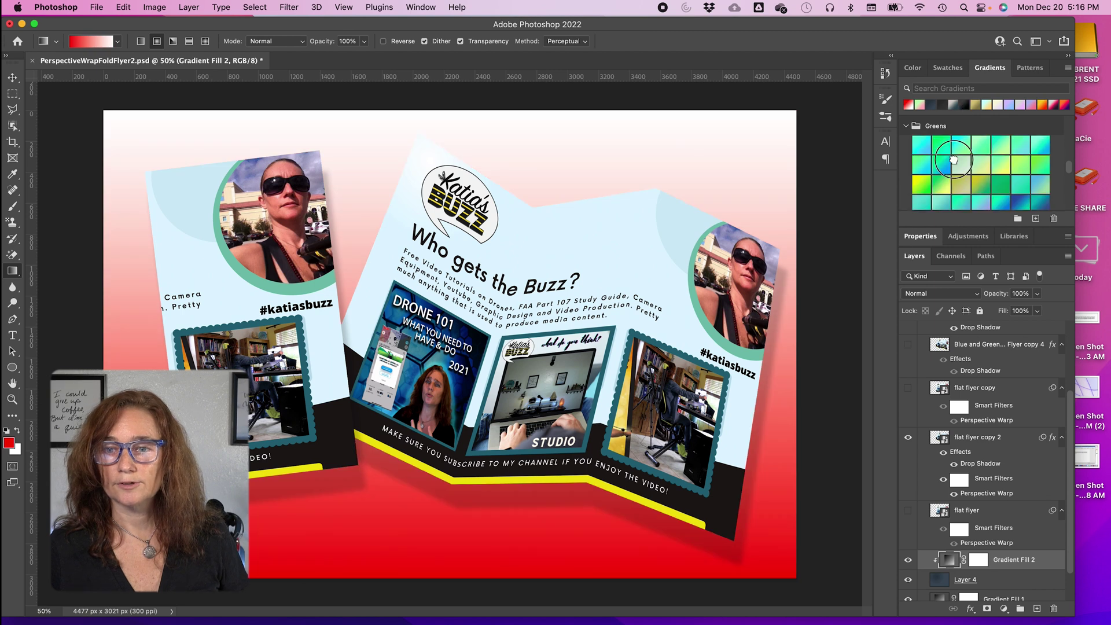
pyautogui.click(953, 160)
pyautogui.click(945, 179)
# Compare the Grays gradient presets and settle on the flat dark slate-gray gradient
pyautogui.scroll(-3, 962, 172)
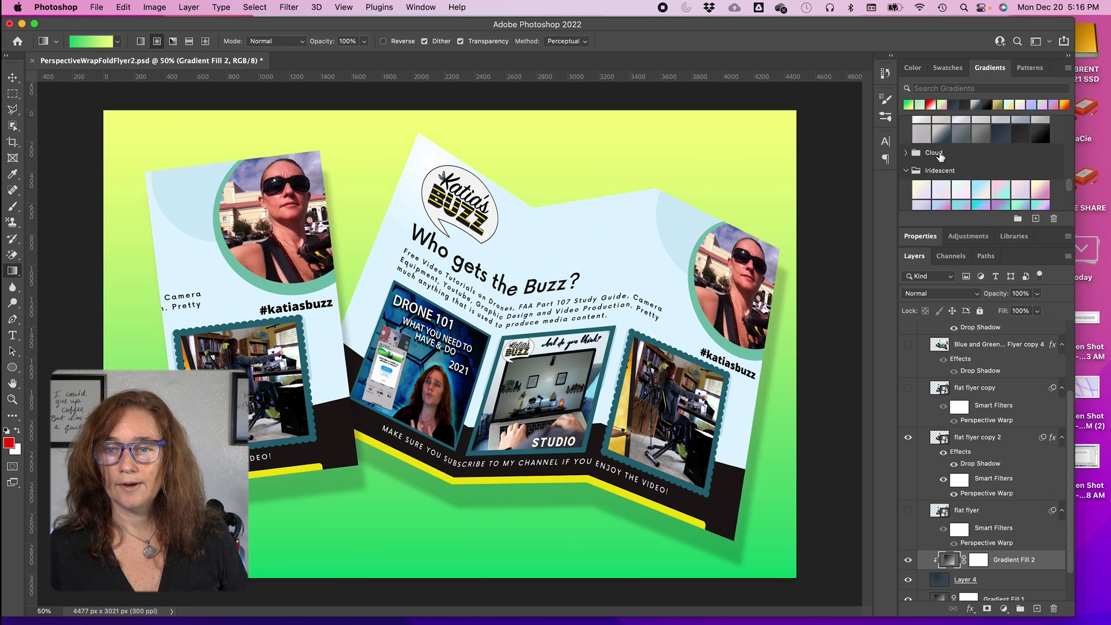
pyautogui.scroll(-3, 944, 165)
pyautogui.scroll(5, 939, 168)
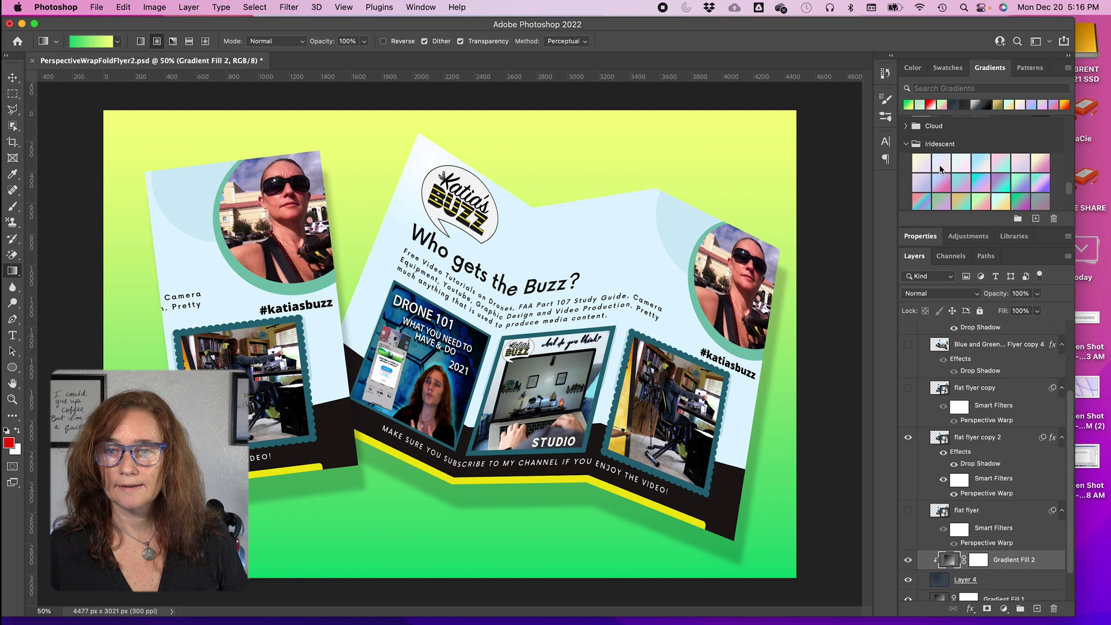
pyautogui.scroll(-1, 941, 170)
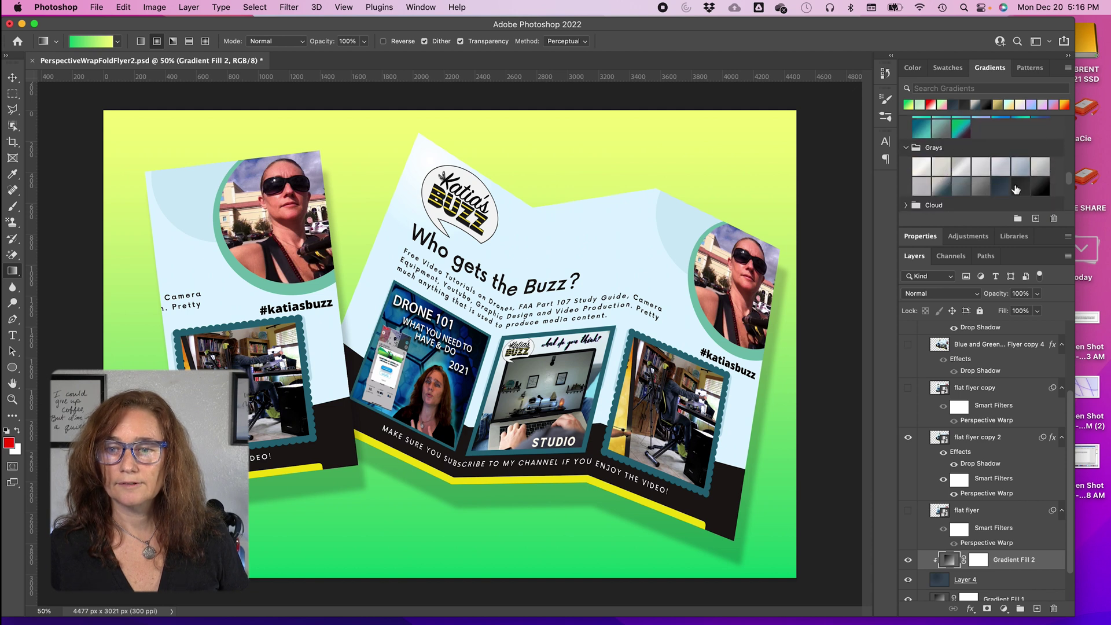
pyautogui.click(1019, 187)
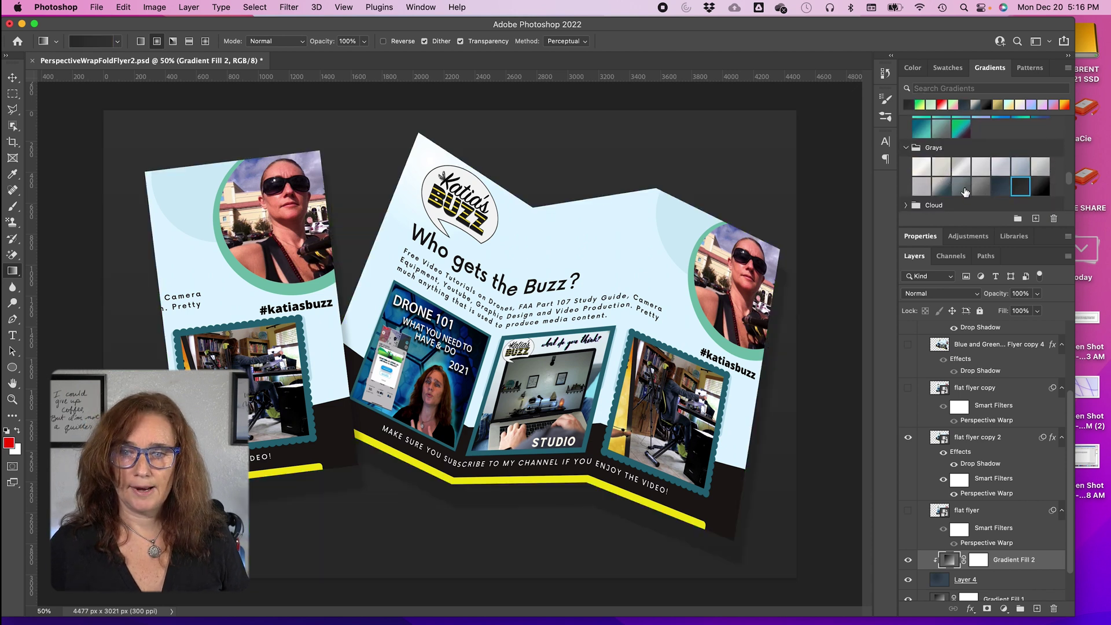
pyautogui.click(961, 187)
pyautogui.click(941, 187)
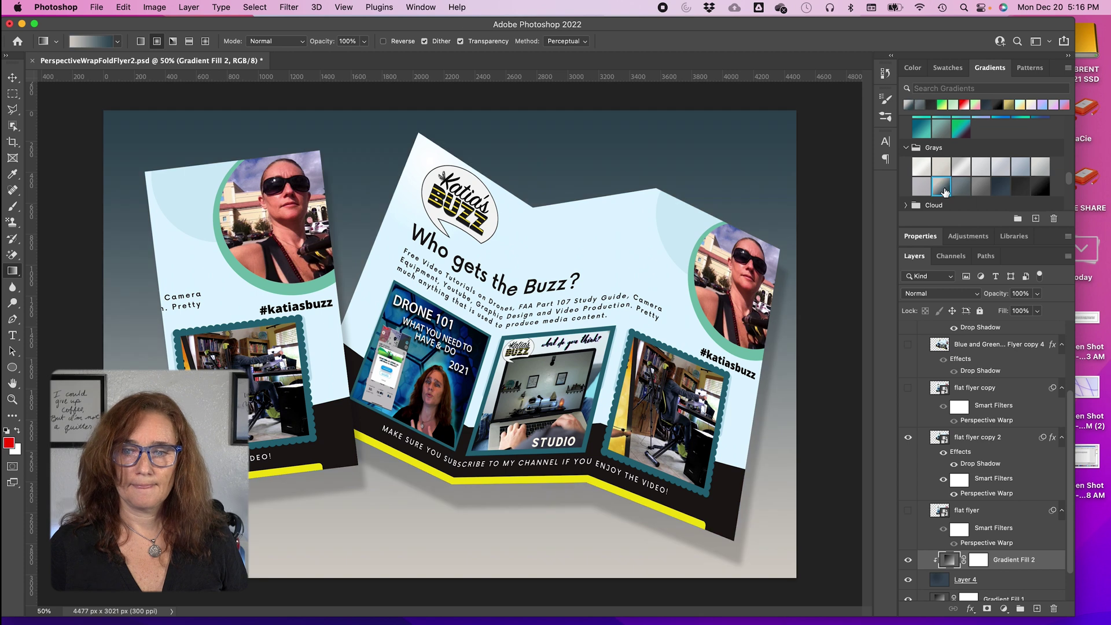
pyautogui.click(988, 187)
pyautogui.click(1000, 187)
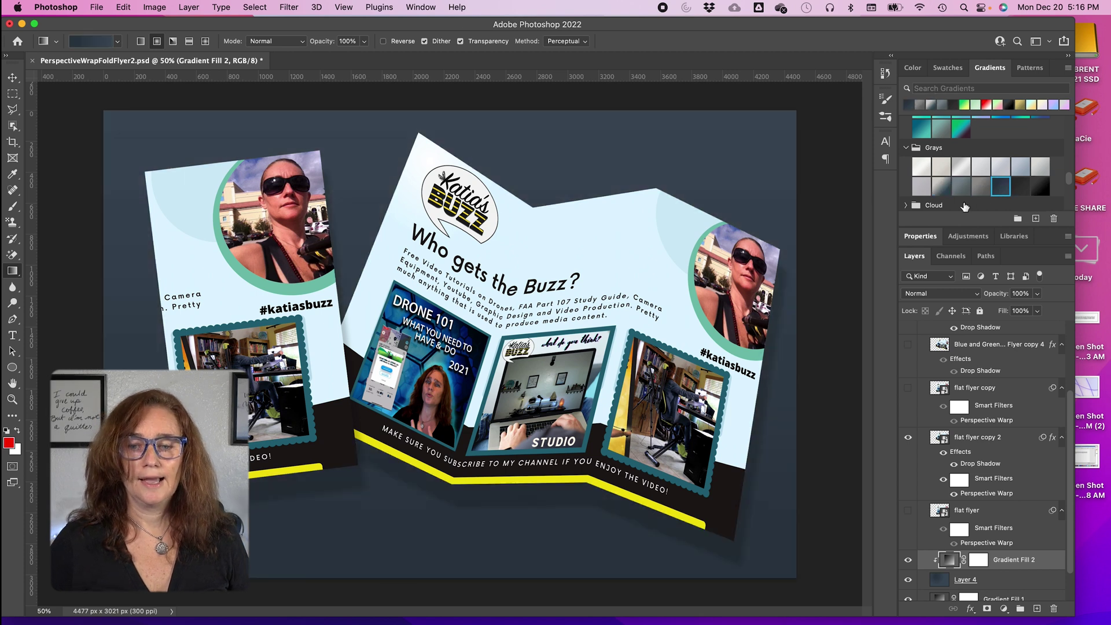